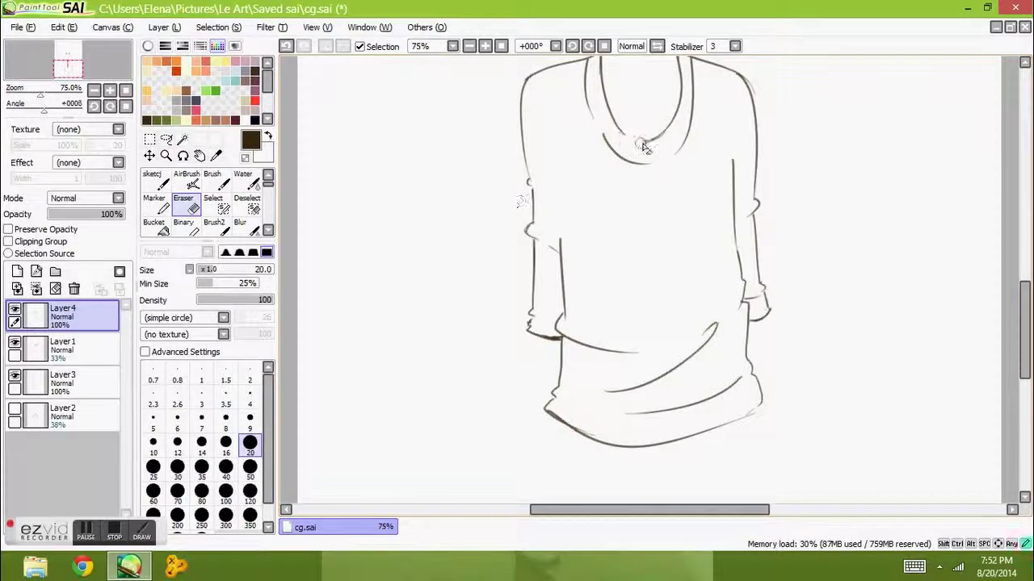
- Show the Layer2 rough sketch beneath the line art and frame the figure's face
scroll(367, 142, "up", 5)
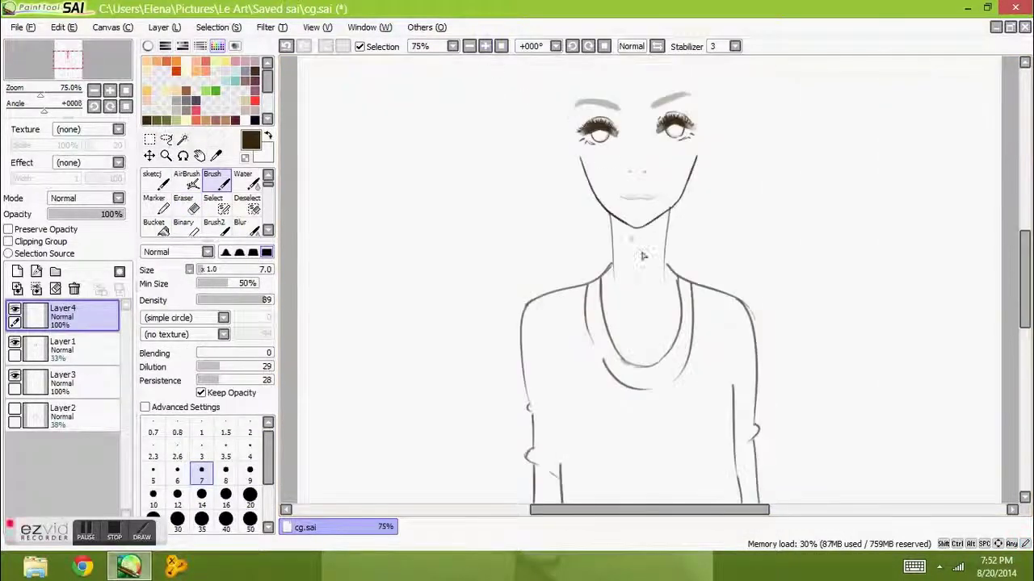
left_click(14, 407)
scroll(1015, 336, "down", 5)
scroll(1015, 336, "up", 5)
scroll(646, 242, "up", 4)
- Try painting the right-hand eyebrow with a much larger brush on Layer4
key("bracketright")
key("bracketright")
key("bracketright")
key("bracketright")
key("bracketright")
key("bracketright")
key("bracketright")
left_click_drag(658, 226, 816, 171)
key("ctrl+z")
key("ctrl+z")
key("ctrl+z")
key("ctrl+z")
- Paint both eyebrows in solid dark brown on Layer4 with the Brush at size 9
key("bracketleft")
key("bracketleft")
key("bracketleft")
key("bracketleft")
key("bracketleft")
mouse_move(656, 227)
left_mouse_down()
mouse_move(742, 185)
mouse_move(821, 186)
left_mouse_up()
left_click_drag(530, 232, 490, 234)
mouse_move(575, 58)
left_mouse_down()
mouse_move(497, 241)
mouse_move(525, 246)
mouse_move(456, 303)
mouse_move(430, 349)
left_mouse_up()
key("Delete")
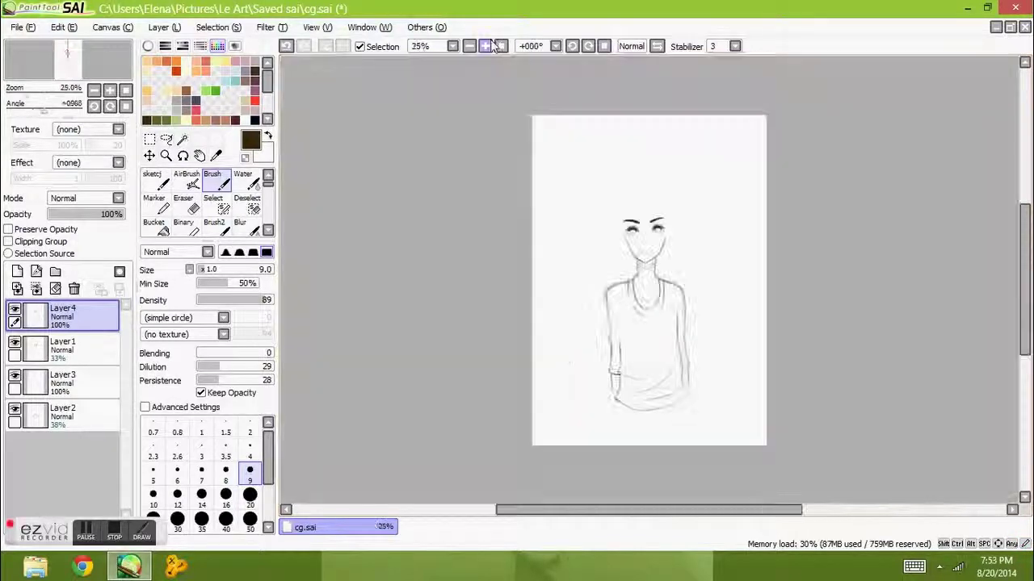
- Select the left-hand eyebrow with the Select brush and transform it
left_click(214, 202)
left_click_drag(596, 163, 634, 164)
key("ctrl+t")
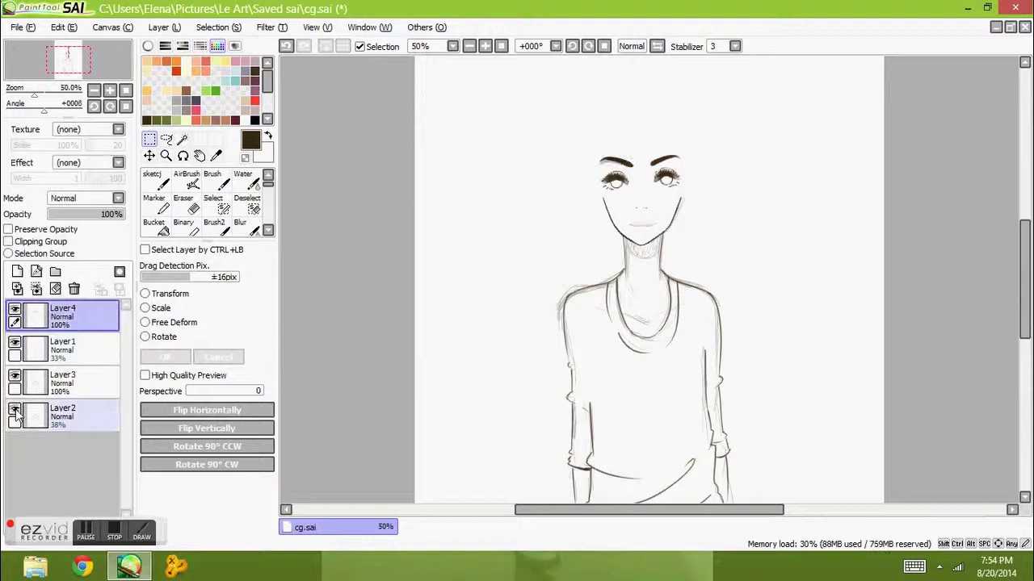
- Add a new layer below Layer2 and paint a pale yellow skin base over the head, neck and chest with the AirBrush
left_click(17, 271)
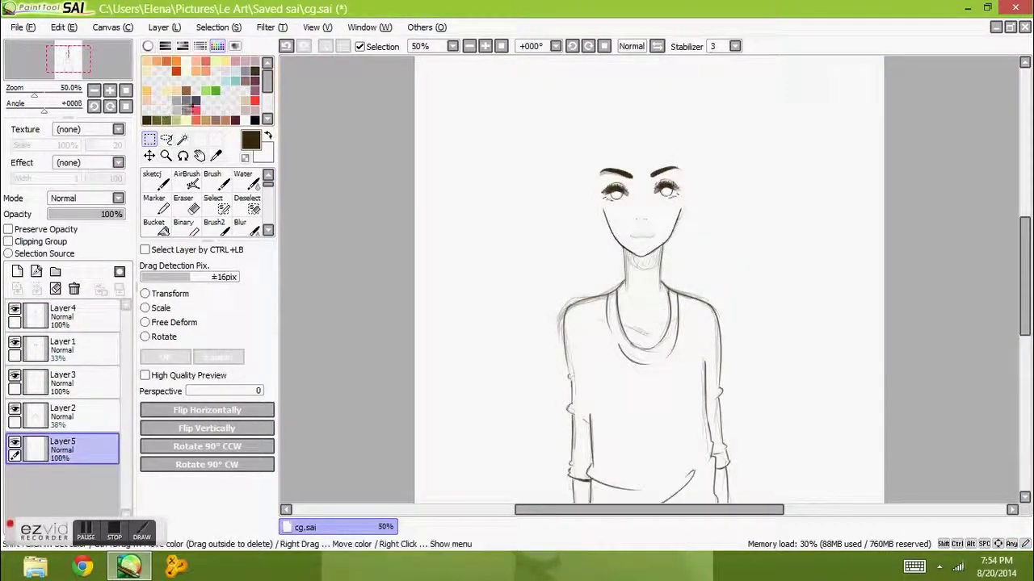
left_click(187, 179)
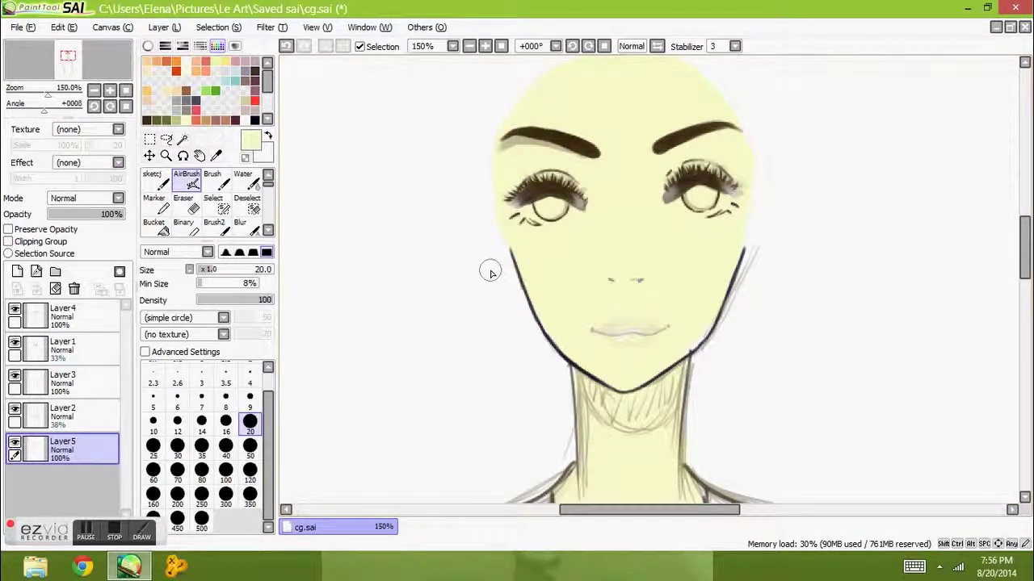
scroll(399, 97, "down", 2)
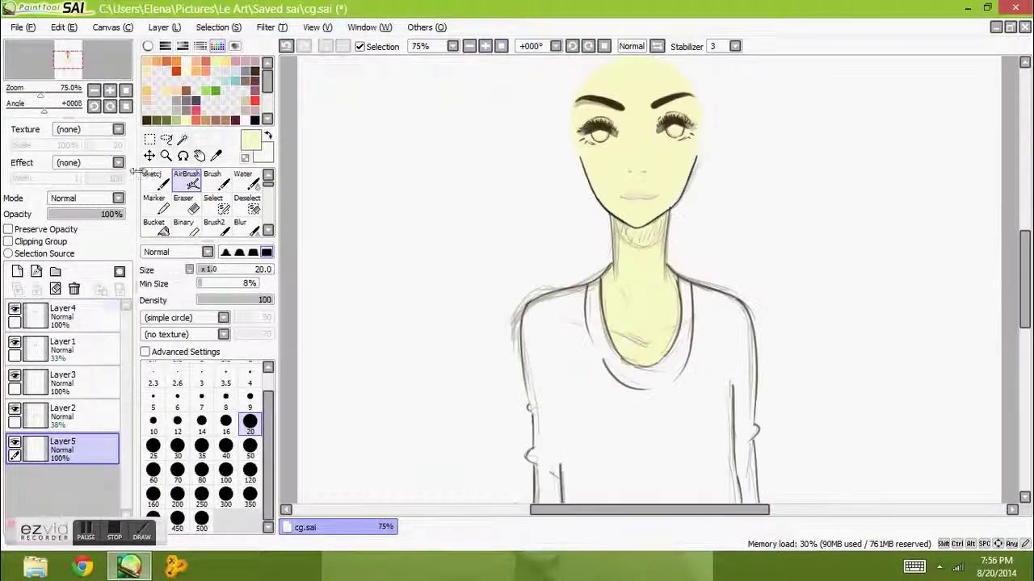
- Add a clipping-group layer above the skin base and paint peach shading on the nose tip with the Marker at size 16
left_click(17, 272)
left_click(8, 242)
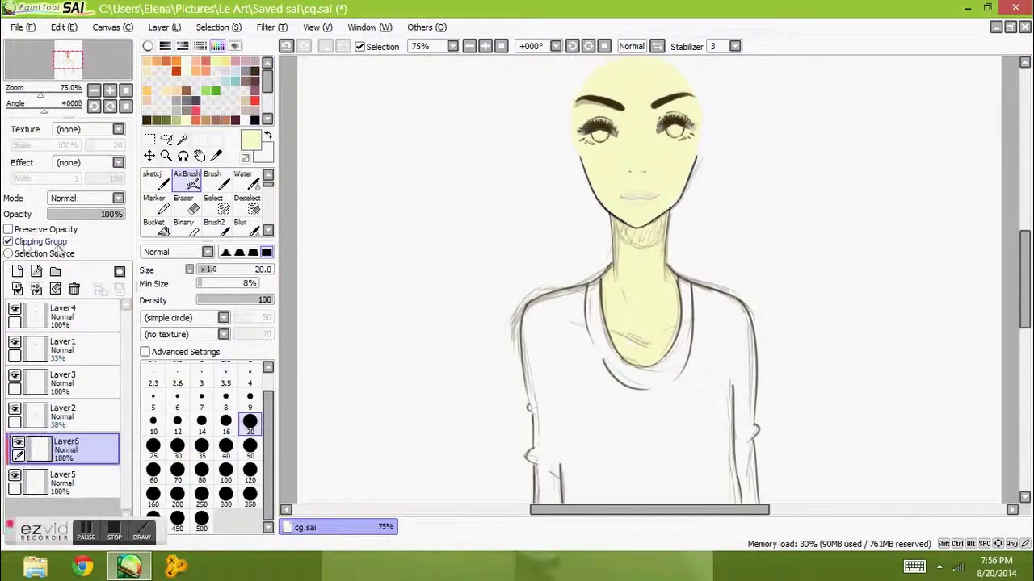
left_click(153, 198)
left_click_drag(612, 292, 634, 311)
key("ctrl+z")
left_click(225, 452)
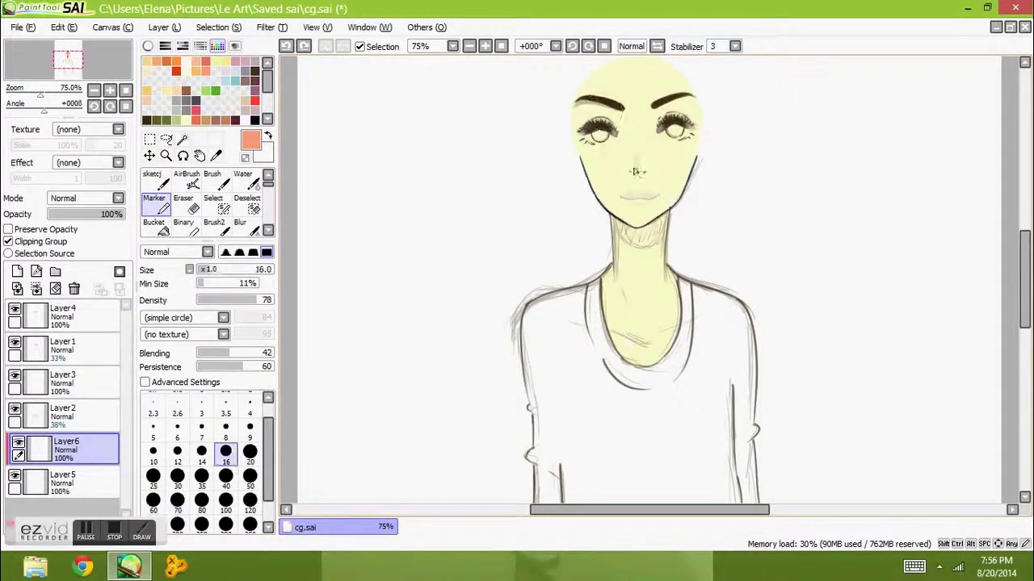
scroll(401, 300, "up", 1)
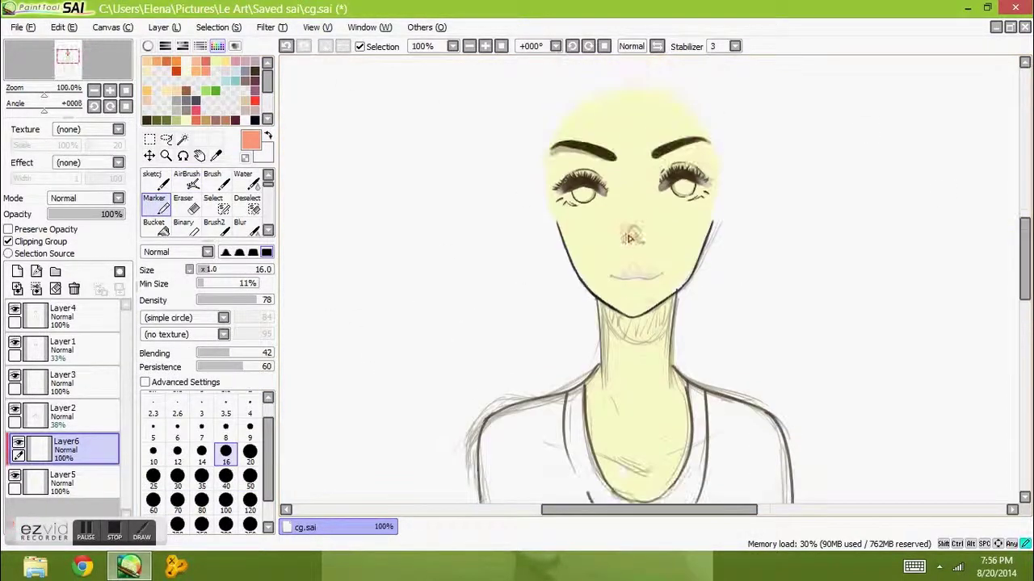
- Paint peach shading across the brows and forehead with the Marker, enlarging it up to size 120
left_click(176, 476)
left_click(559, 162)
key("bracketright")
key("bracketright")
key("bracketright")
mouse_move(592, 165)
left_mouse_down()
mouse_move(626, 167)
mouse_move(628, 196)
mouse_move(703, 161)
left_mouse_up()
key("bracketright")
key("bracketright")
key("bracketright")
key("bracketright")
key("bracketright")
left_click_drag(496, 92, 626, 172)
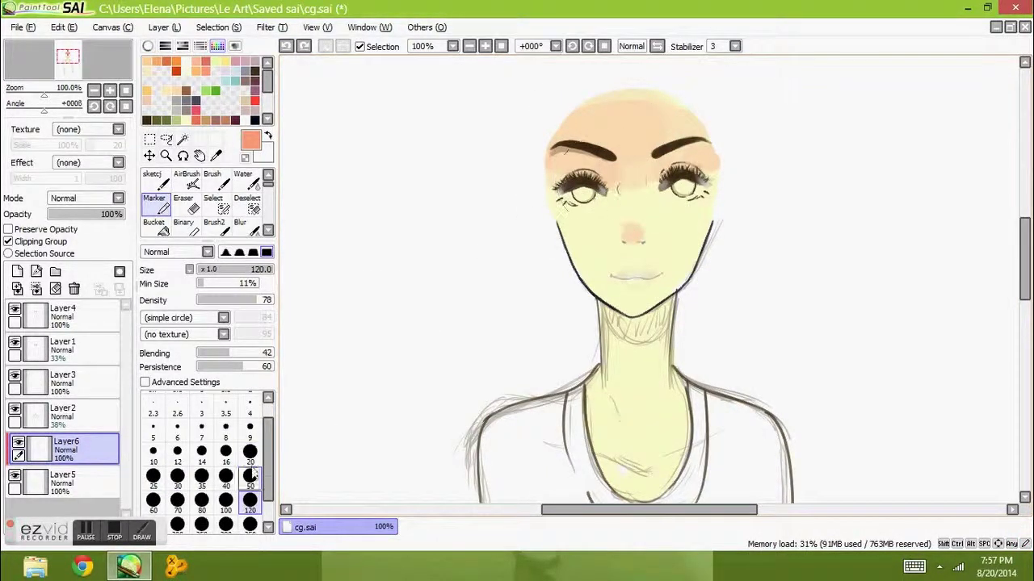
- Soften the peach shading between the eyes and along the nose bridge with pale yellow, using the Marker at size 35
left_click(201, 477)
left_click(188, 118)
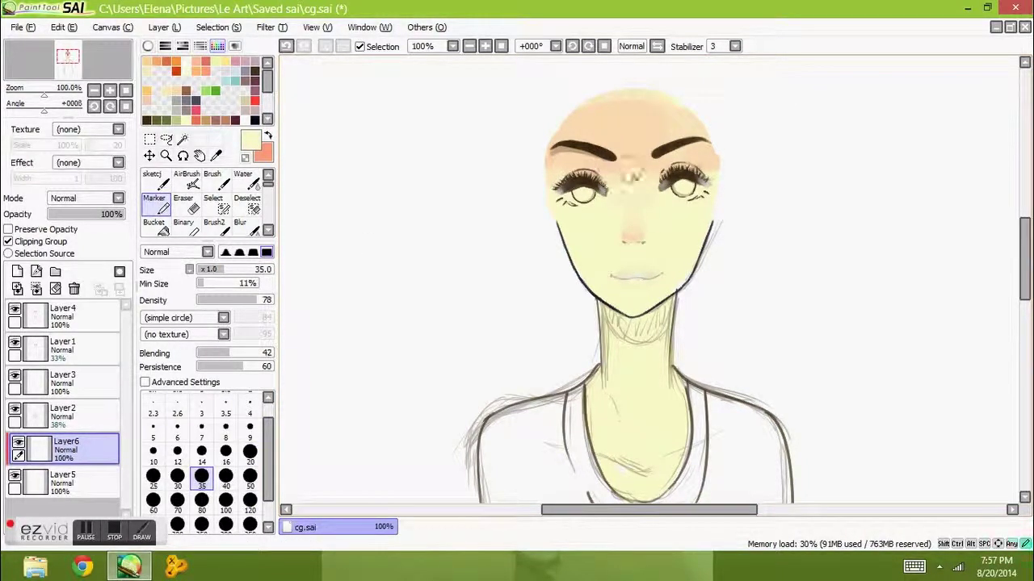
key("x")
- Paint a grey-mauve shadow under the nose tip with the Marker at size 4
scroll(487, 270, "up", 4)
left_click(239, 79)
left_click(250, 413)
left_click_drag(543, 319, 555, 336)
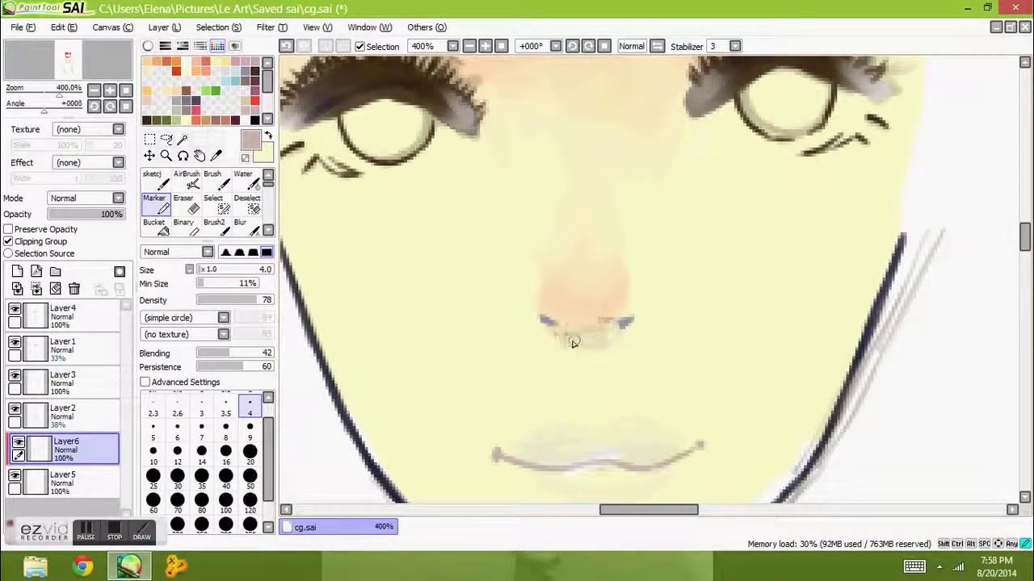
scroll(546, 333, "down", 2)
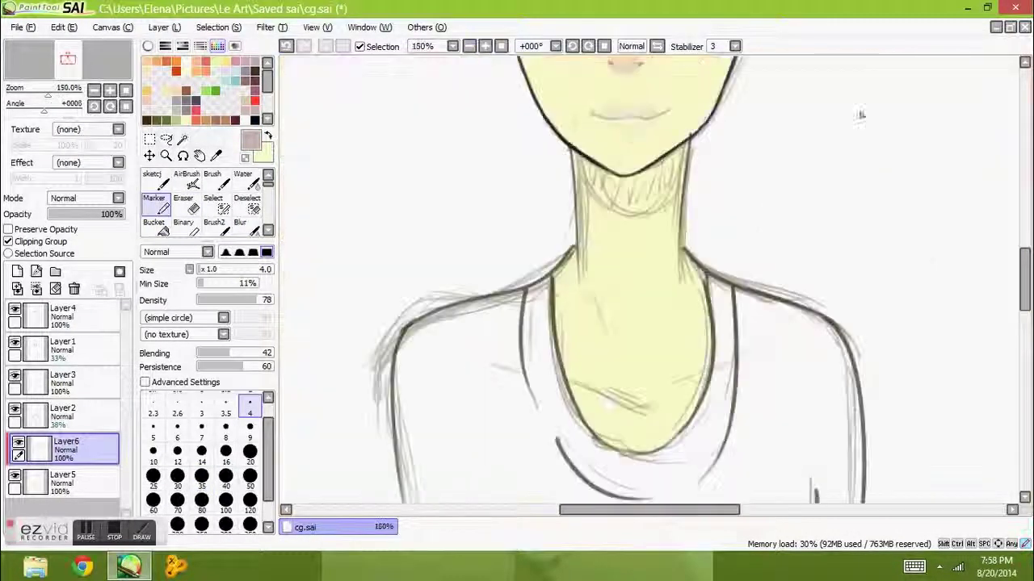
- Lower the opacity of Layer4 to 43% and make Layer6 active again
scroll(545, 333, "up", 1)
left_click(81, 313)
left_click(72, 449)
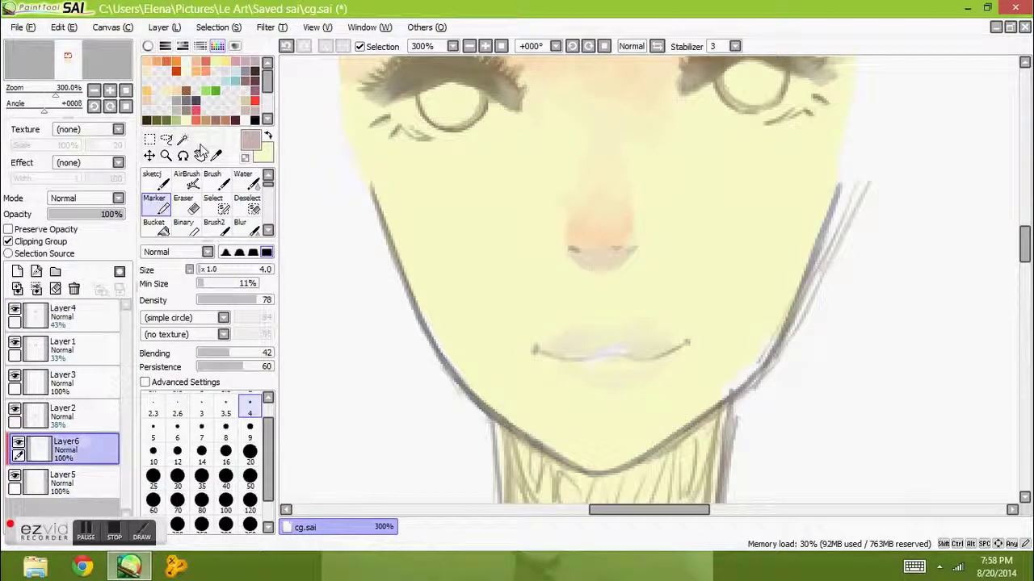
- Draw small brown nostrils with the sketcj brush at size 1.5 and clean up around them with the Eraser
left_click(153, 179)
scroll(649, 283, "up", 2)
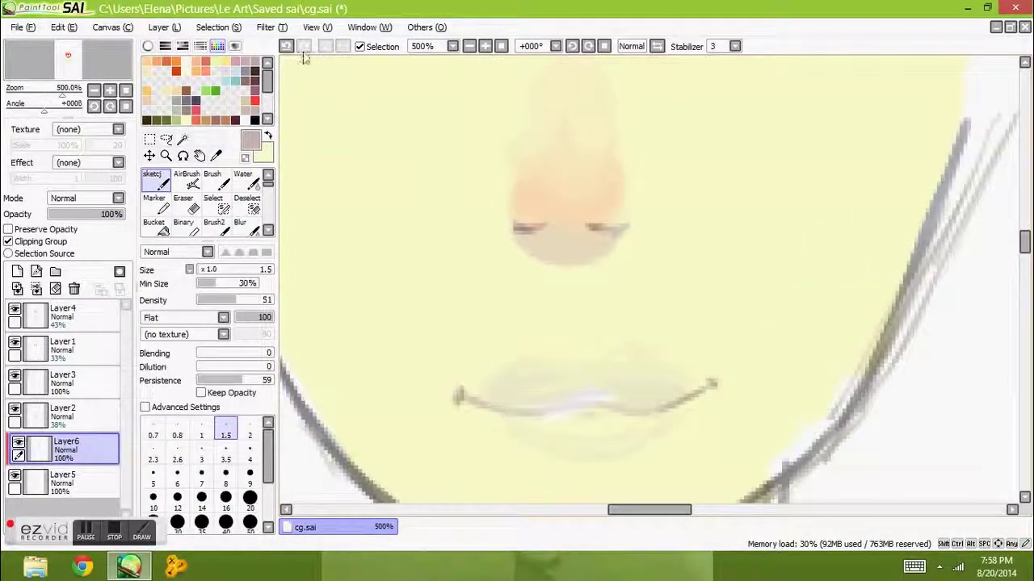
left_click(148, 46)
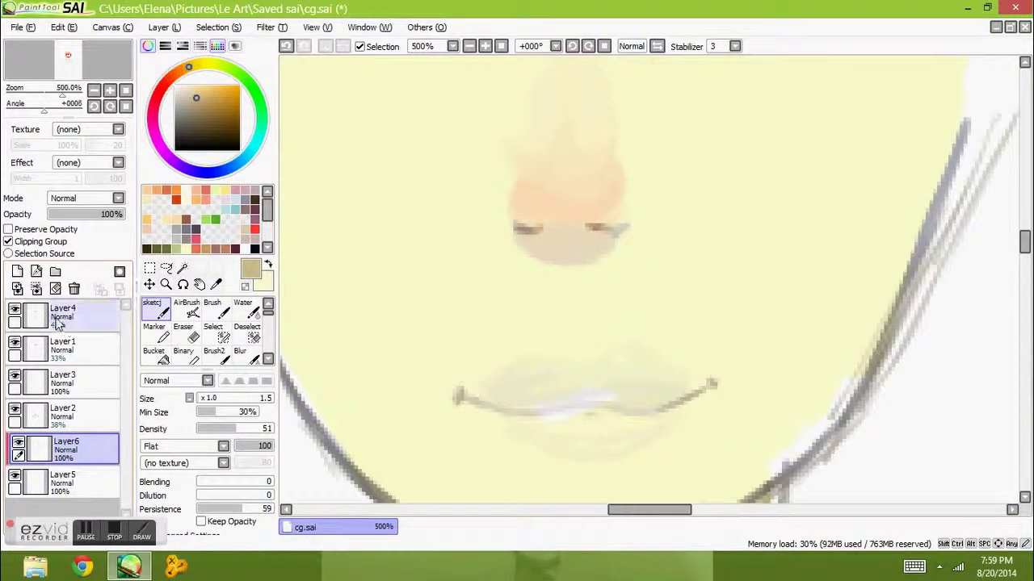
key("e")
scroll(576, 219, "down", 4)
scroll(557, 292, "up", 4)
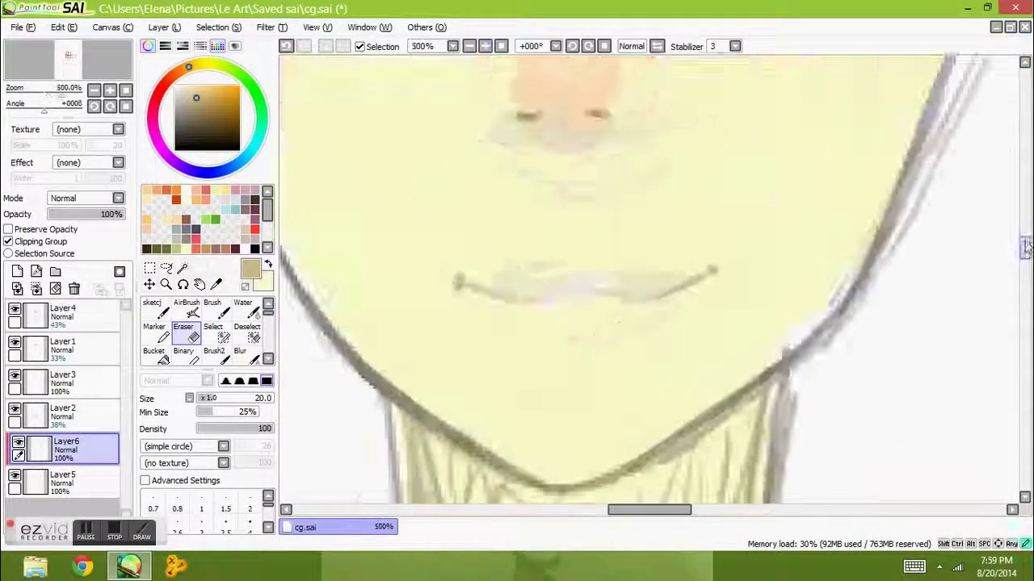
- Soften the nostrils with the Water tool at size 4 and lighten the nose bridge with the pale yellow Marker
key("w")
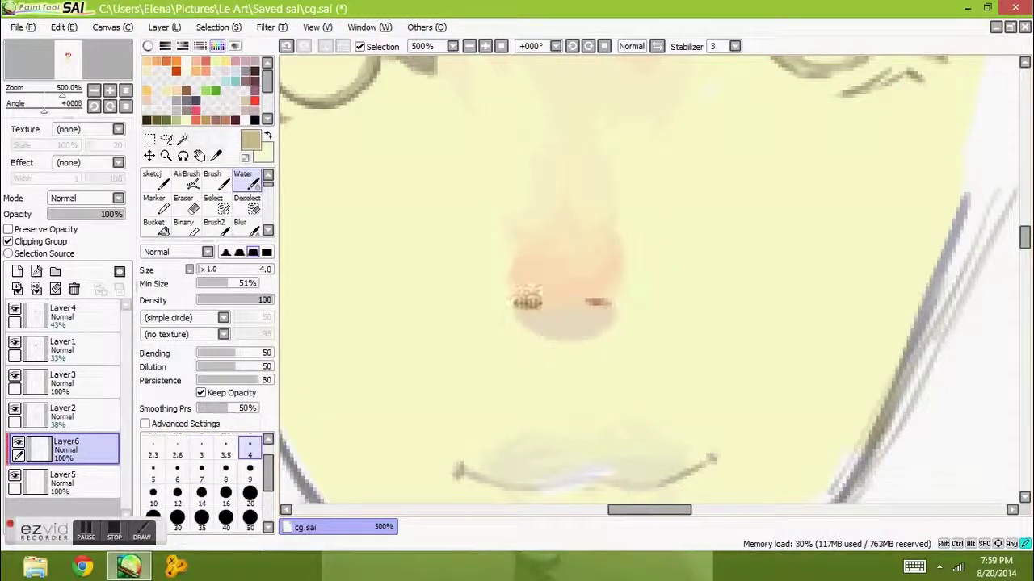
scroll(631, 342, "down", 4)
scroll(592, 302, "up", 3)
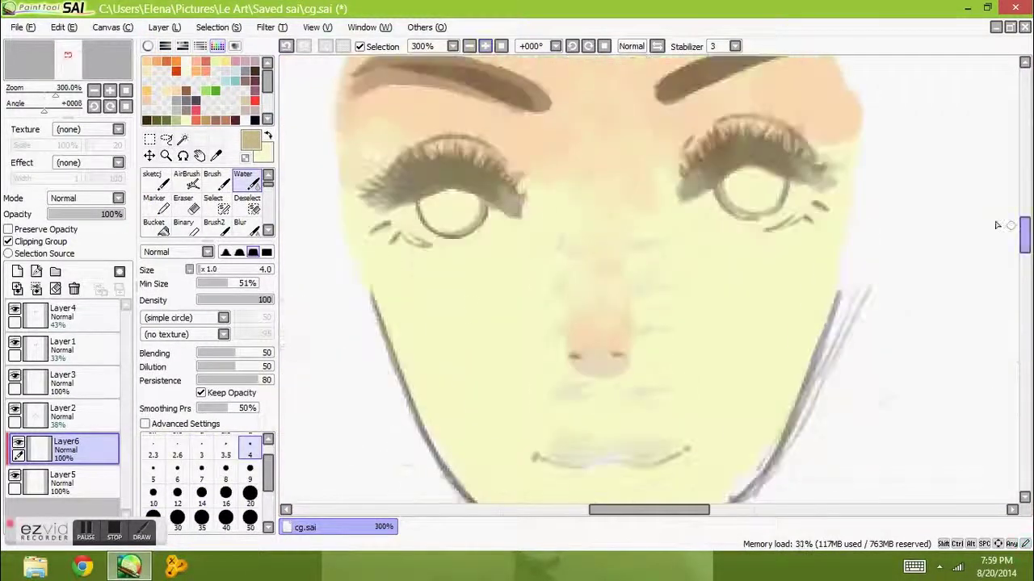
key("m")
- Shade the area between the eyebrows in reddish orange, smoothing it into the forehead with the blend brush at size 50
left_click(176, 71)
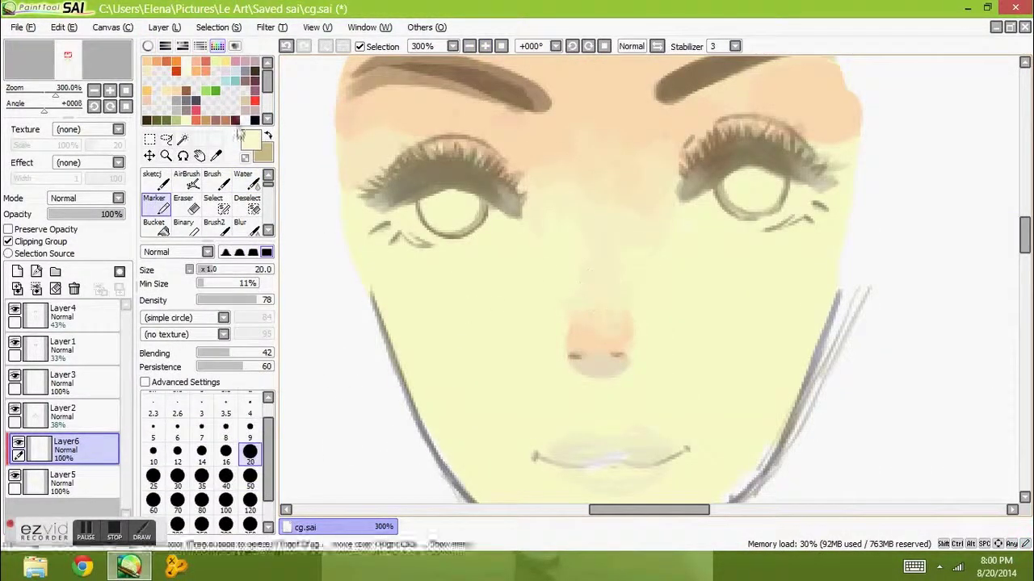
left_click(226, 476)
scroll(158, 206, "down", 2)
left_click(518, 168)
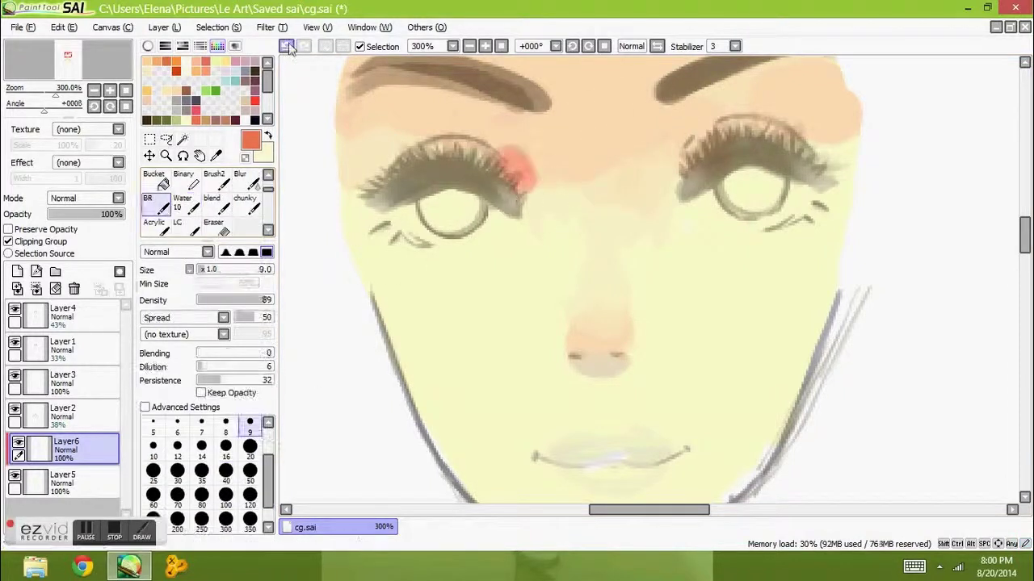
key("ctrl+z")
left_click(212, 202)
mouse_move(566, 202)
left_mouse_down()
mouse_move(614, 188)
mouse_move(570, 186)
left_mouse_up()
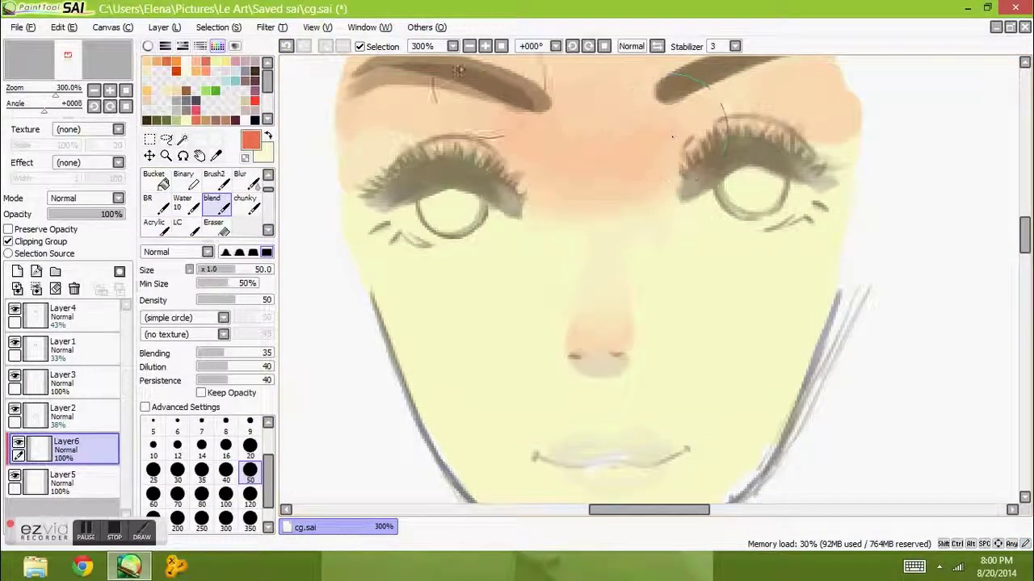
scroll(570, 186, "down", 3)
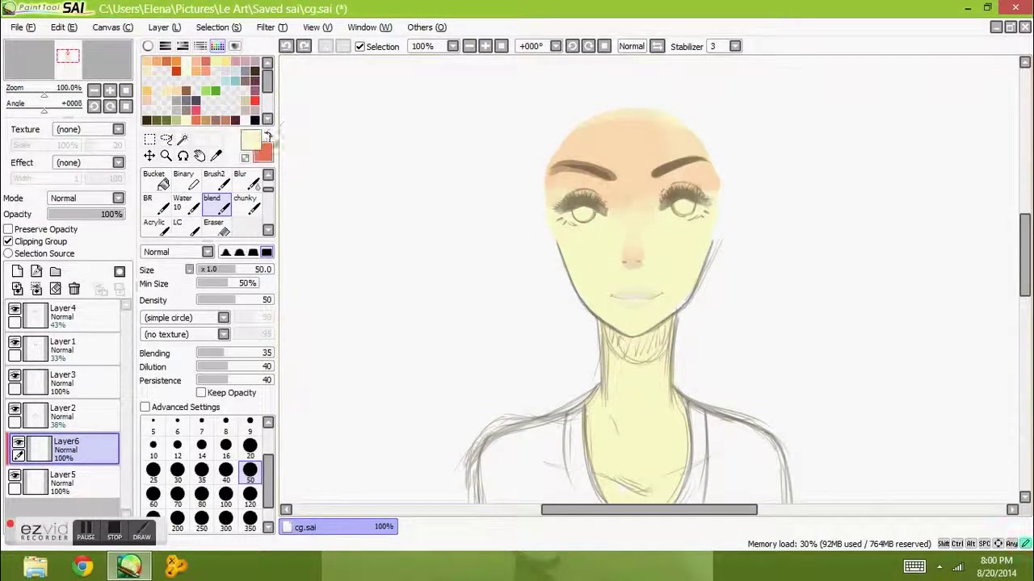
- Pick a grey-mauve colour and try shading the left-hand cheek with the Marker at size 40
scroll(652, 174, "up", 2)
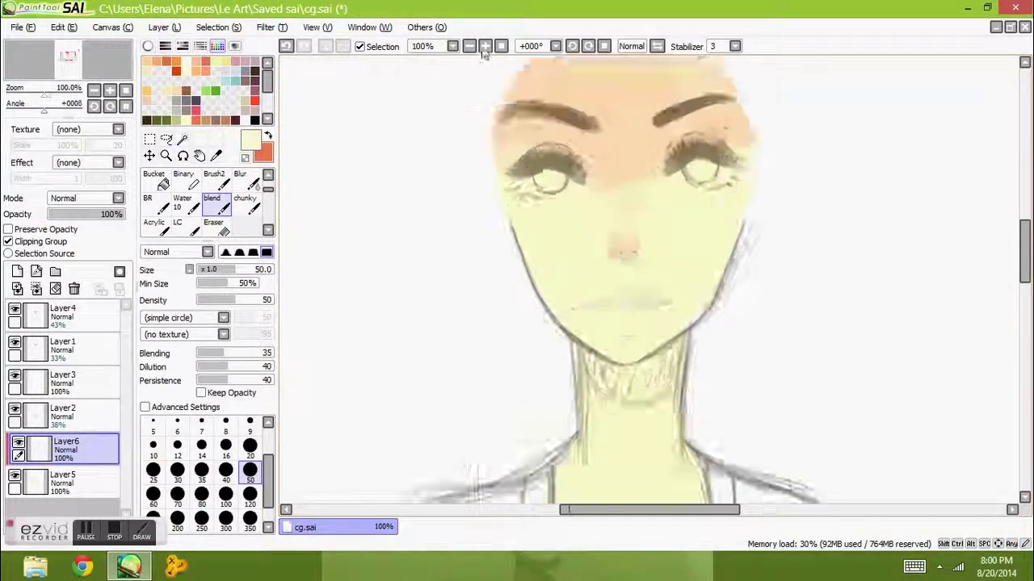
scroll(178, 202, "up", 1)
left_click(153, 182)
left_click(251, 106)
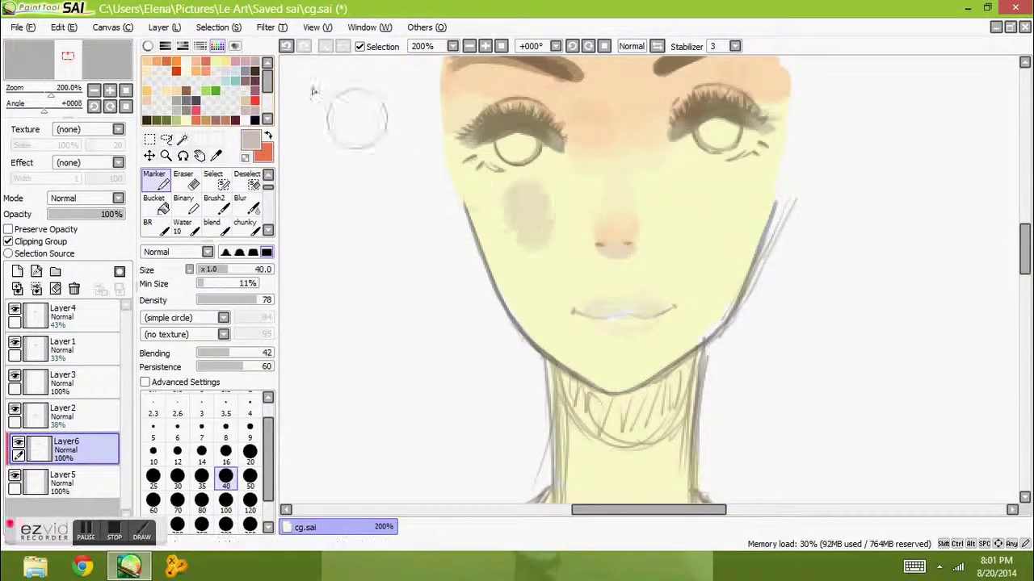
left_click(250, 426)
- Shade along the left-hand jawline down to the chin in grey-mauve with the BR brush
scroll(177, 198, "down", 1)
left_click(154, 201)
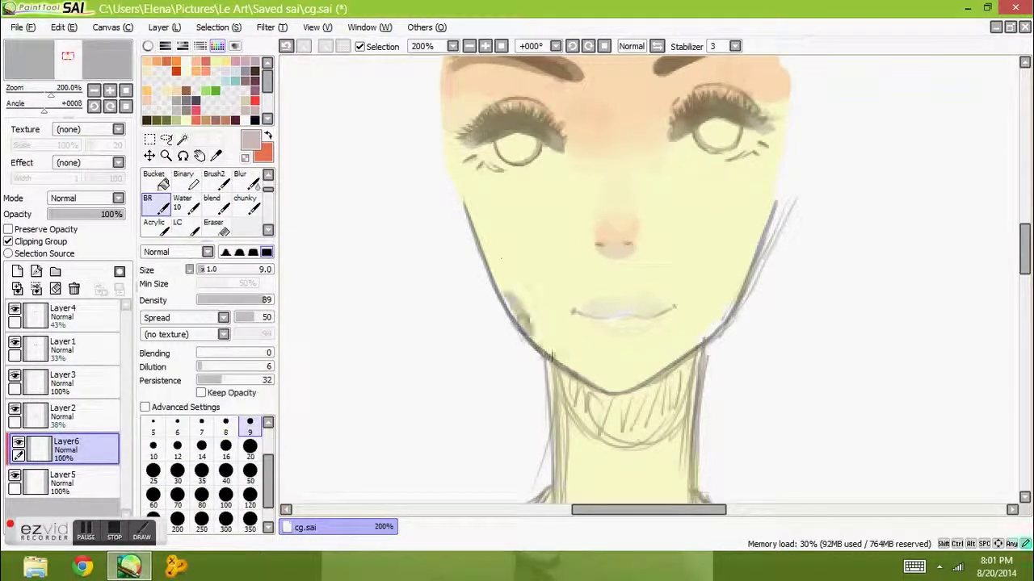
left_click(176, 426)
left_click(267, 422)
left_click(250, 422)
mouse_move(518, 314)
left_mouse_down()
mouse_move(563, 367)
mouse_move(622, 396)
left_mouse_up()
- Shade the neck below the chin in grey-mauve and fade it into pale yellow with the blend brush at size 50
scroll(561, 372, "down", 2)
left_click(250, 471)
mouse_move(557, 275)
left_mouse_down()
mouse_move(614, 322)
mouse_move(557, 416)
mouse_move(656, 331)
mouse_move(622, 347)
left_mouse_up()
left_click(564, 391, "alt")
key("b")
scroll(614, 323, "down", 2)
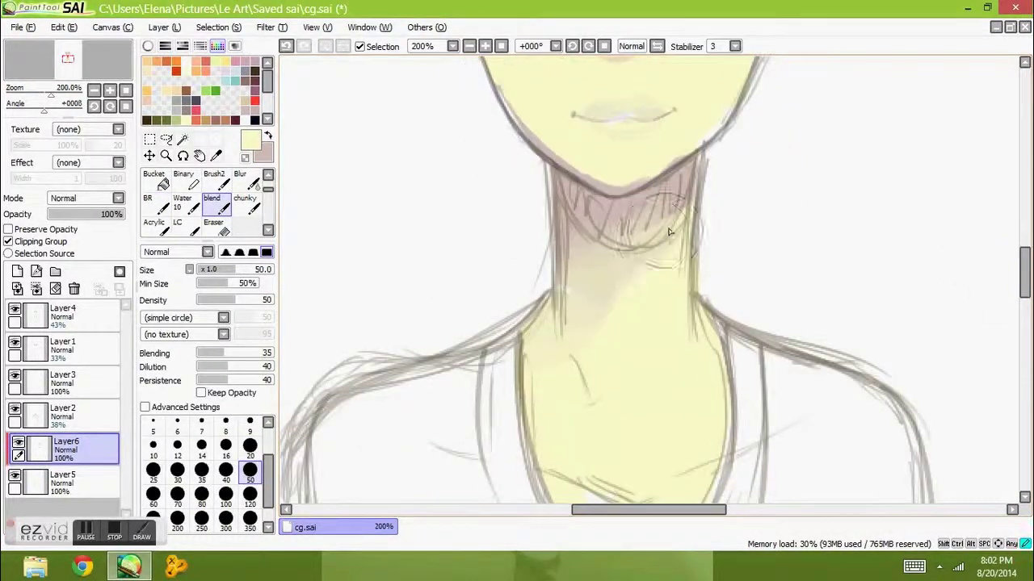
- Paint the two collarbones above the neckline in grey-mauve with the BR brush at size 7
key("x")
key("ctrl+minus")
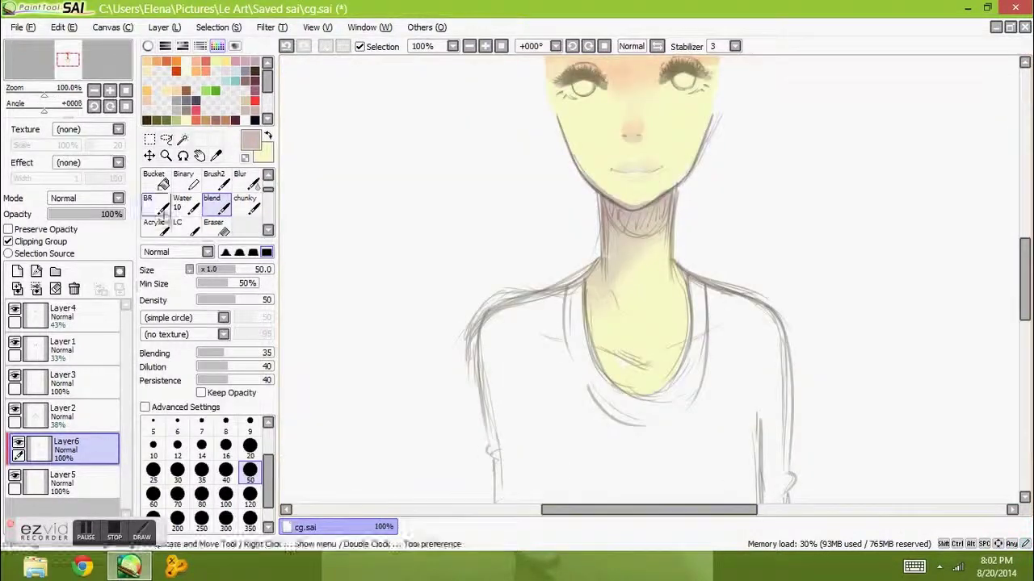
left_click(147, 202)
left_click(201, 448)
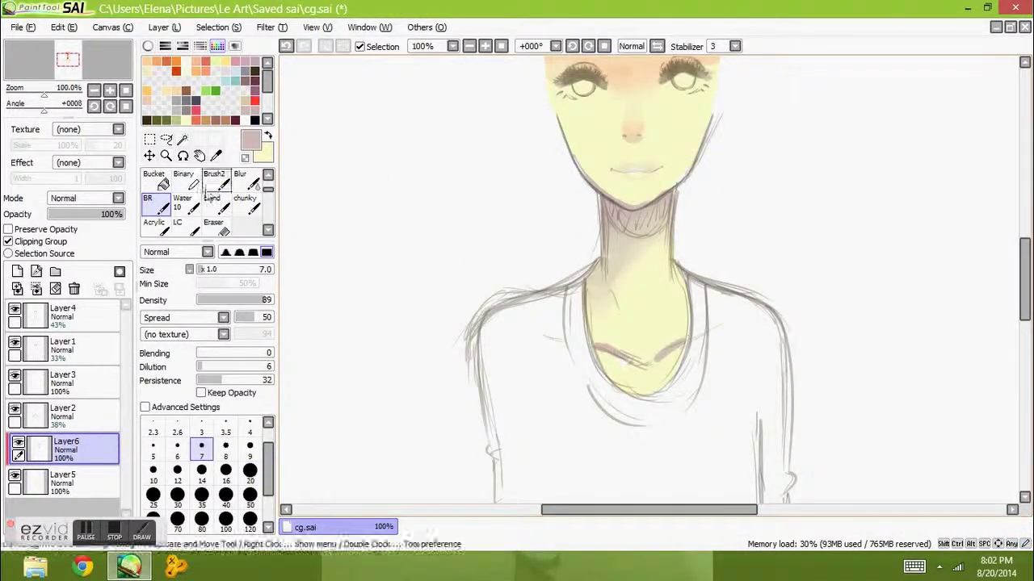
- Soften the collarbones with the Water tool at size 20 and refine their edges with the pale yellow BR brush
key("w")
key("x")
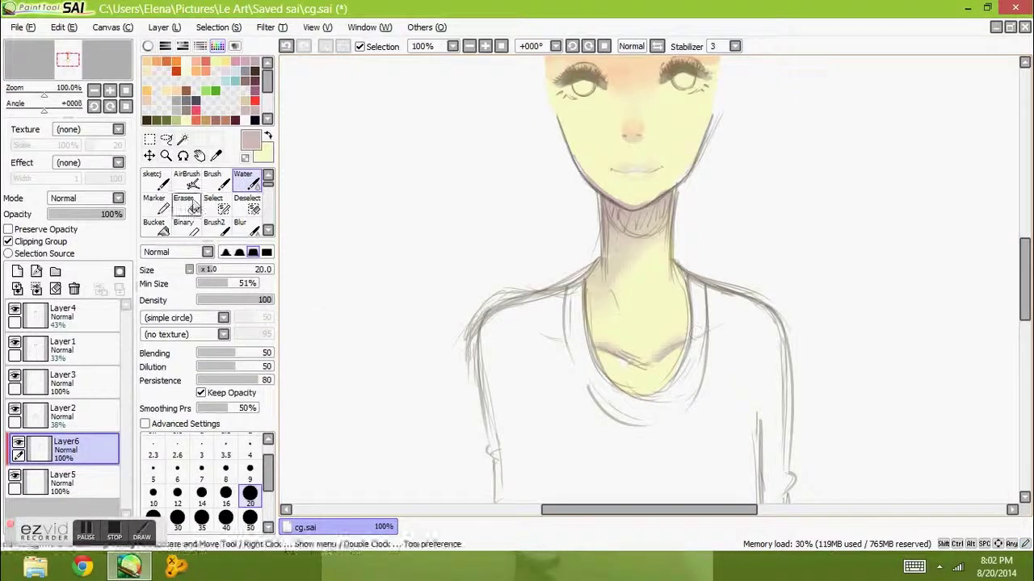
key("b")
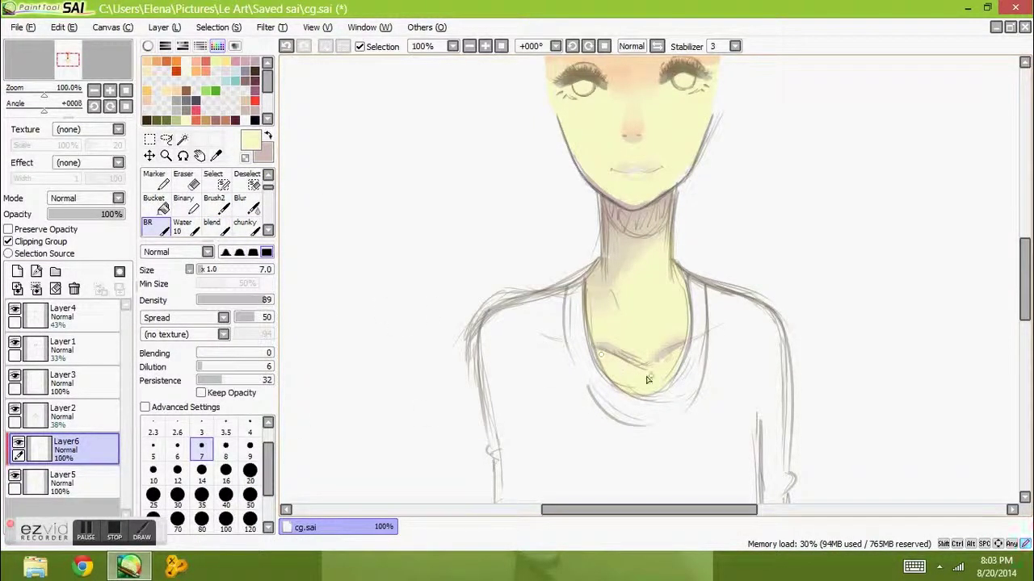
- Refine the shading along the chin with the pale yellow BR brush at size 9 and soften it with the Water brush at size 20
scroll(655, 341, "up", 3)
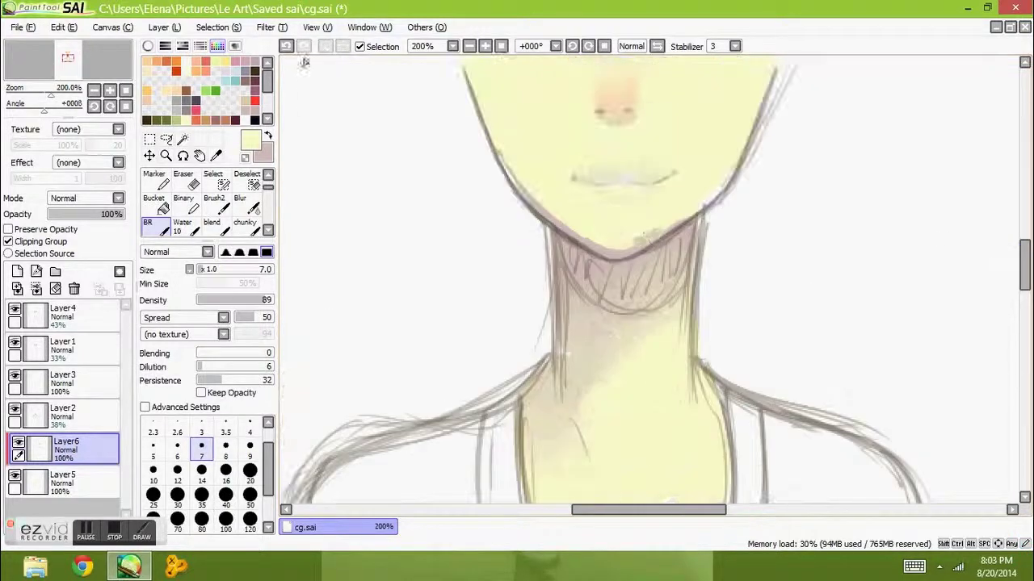
key("bracketright")
key("bracketright")
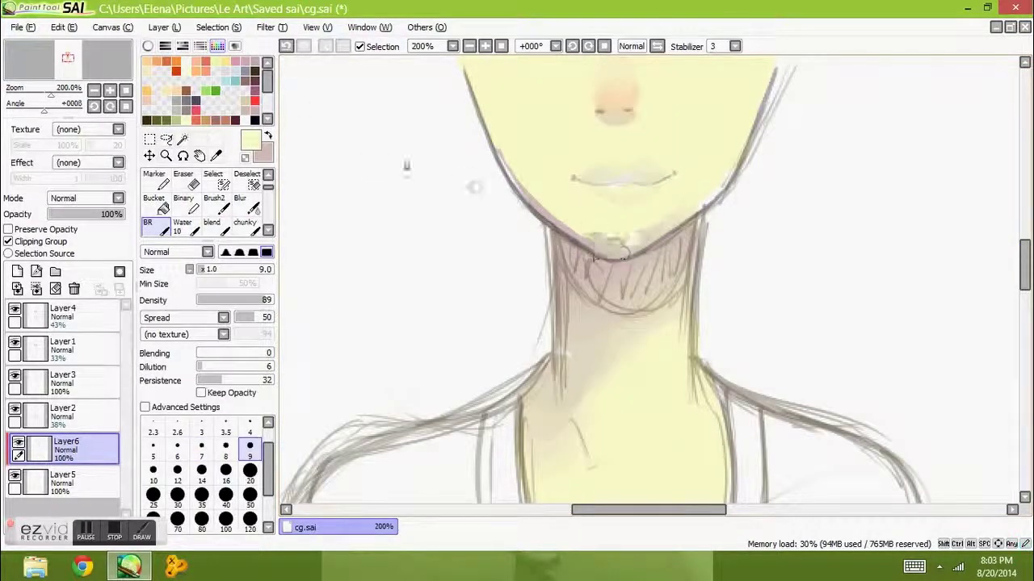
key("v")
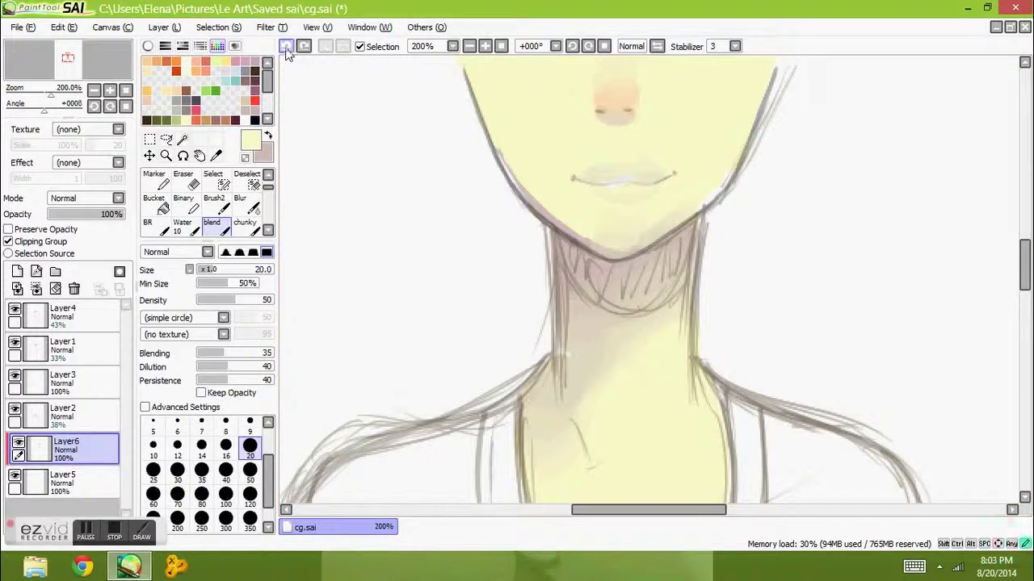
scroll(245, 173, "up", 1)
left_click(242, 179)
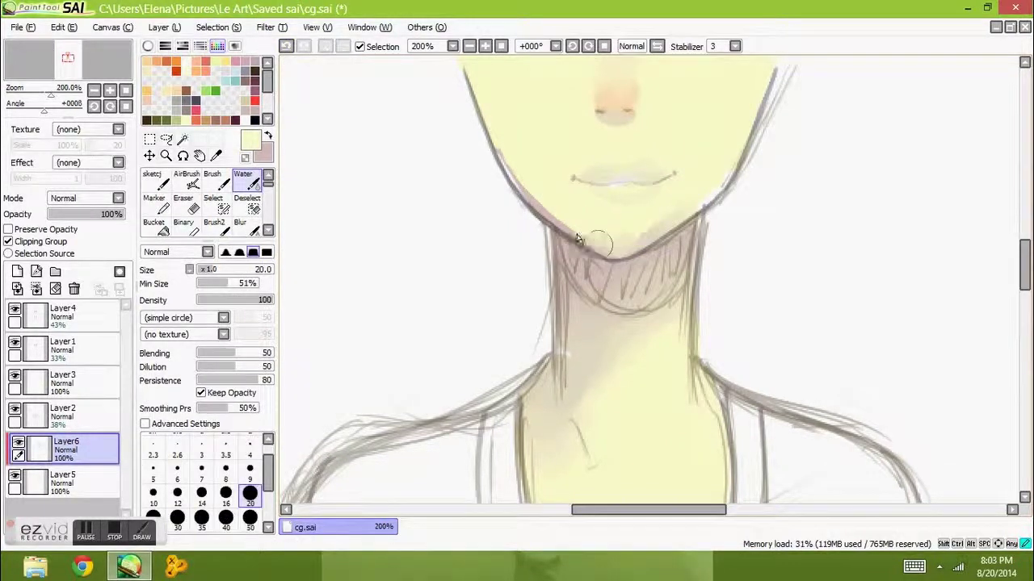
scroll(628, 246, "down", 6)
scroll(420, 252, "up", 5)
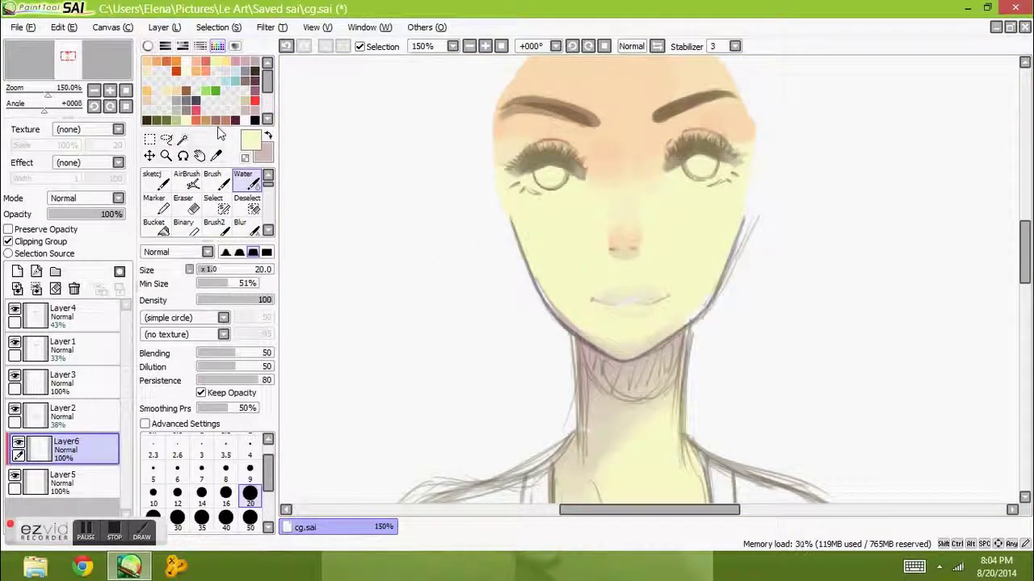
scroll(343, 227, "down", 1)
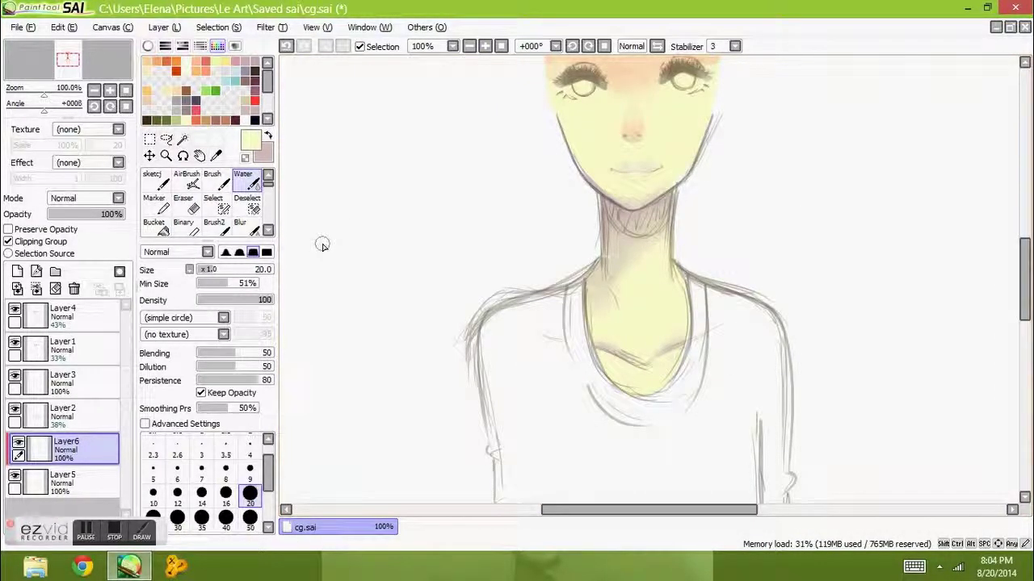
- Rework the grey shading around the nose, lips and right-hand jaw with the BR brush at size 9 and clean it up in pale yellow
scroll(552, 240, "up", 3)
scroll(186, 202, "down", 2)
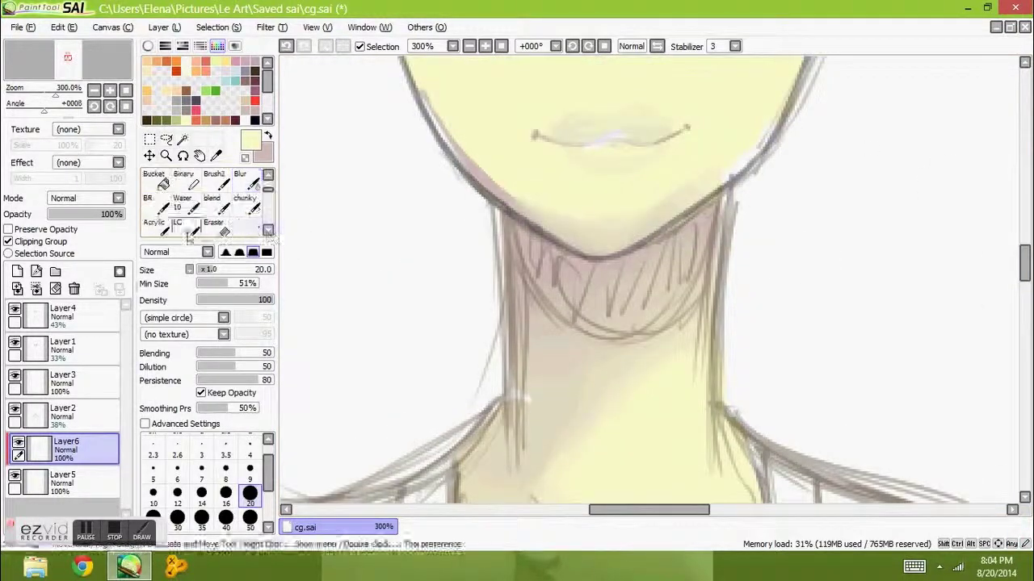
left_click(148, 202)
left_click(148, 46)
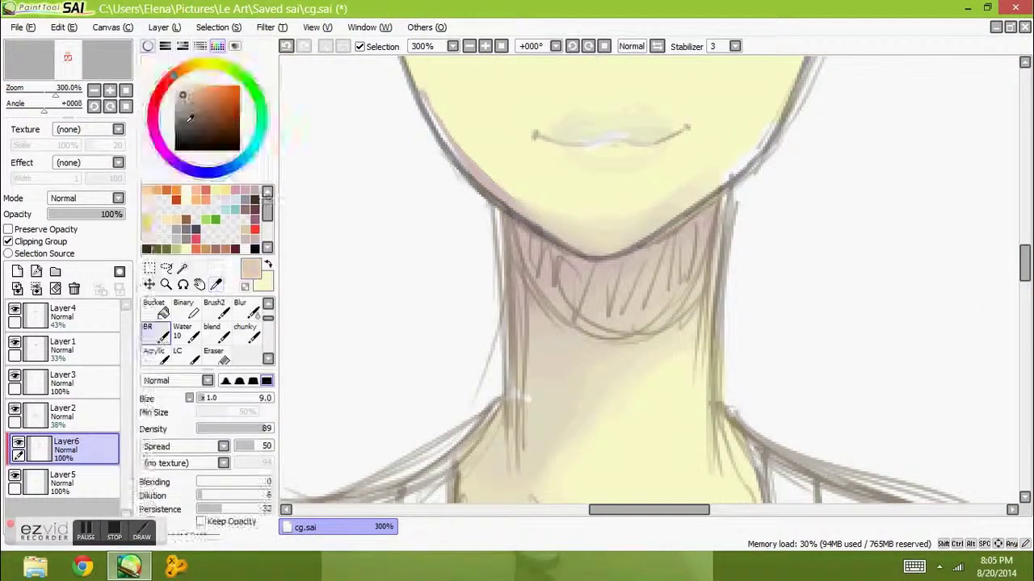
scroll(547, 267, "up", 3)
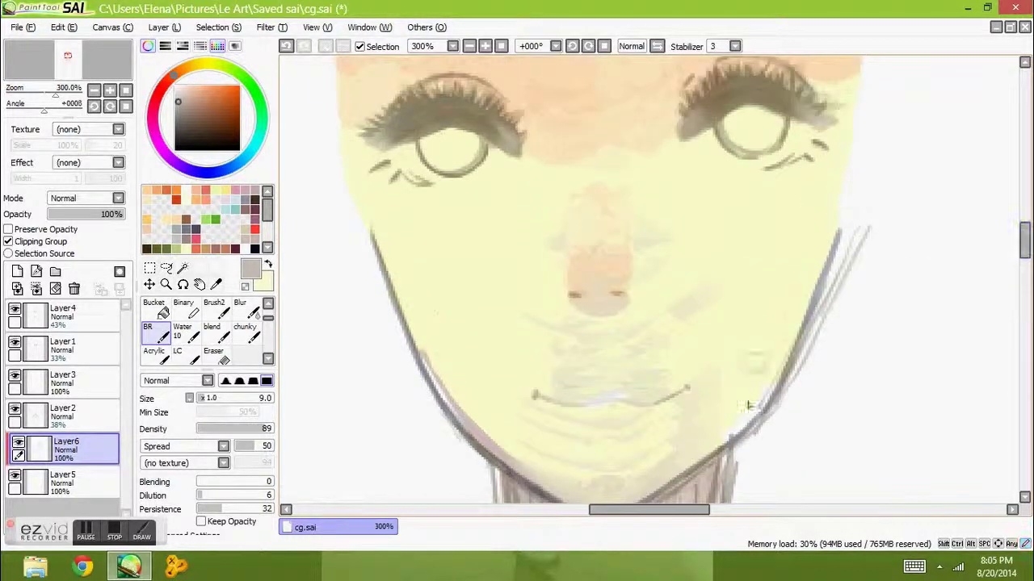
left_click(729, 428, "ctrl+shift")
left_click(360, 388, "ctrl+shift")
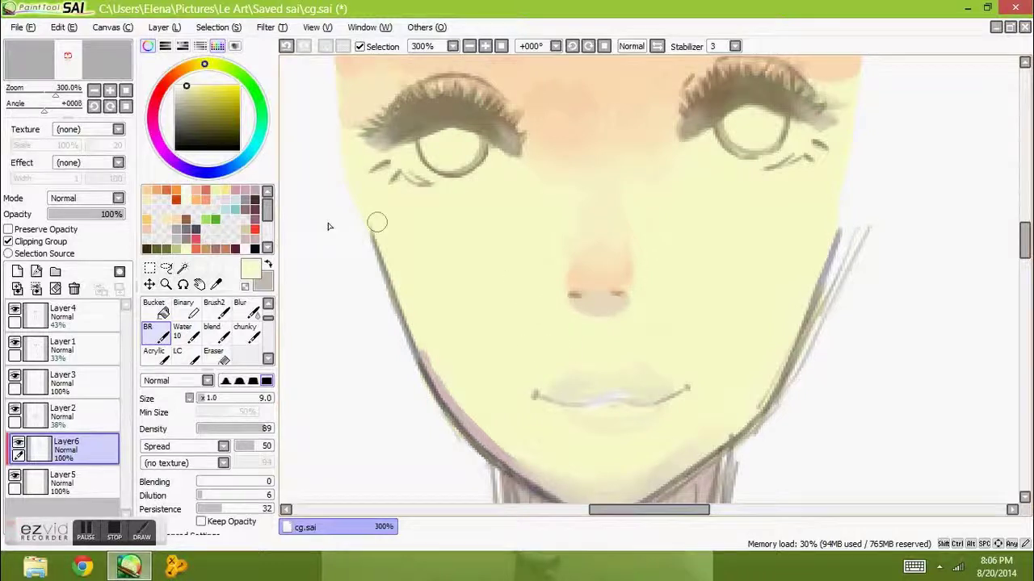
- Add a white highlight to the nose with the LC brush at size 2.6 and touch up the right-hand jaw shading in grey with Brush2
left_click(178, 353)
scroll(206, 355, "down", 3)
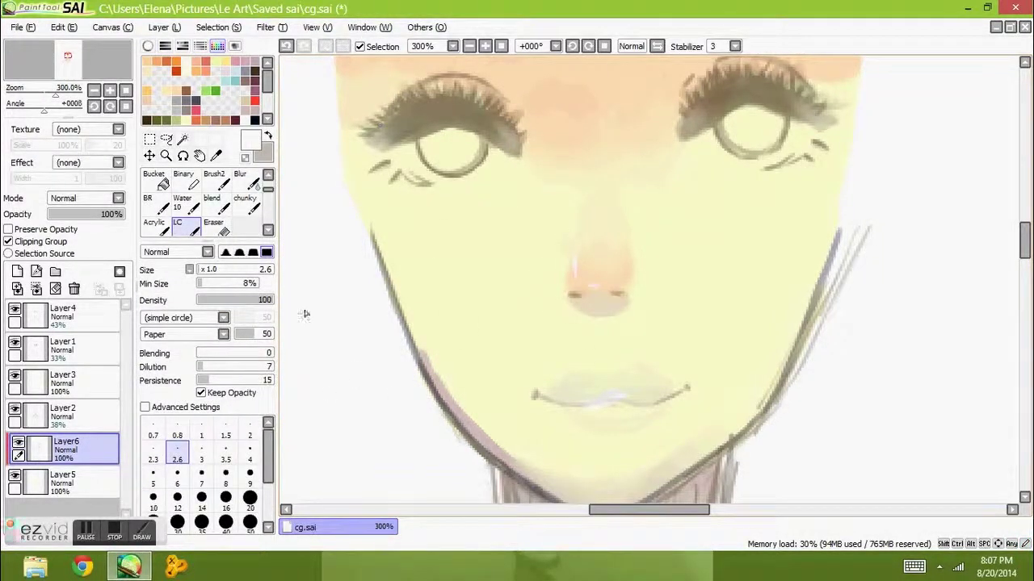
left_click(214, 179)
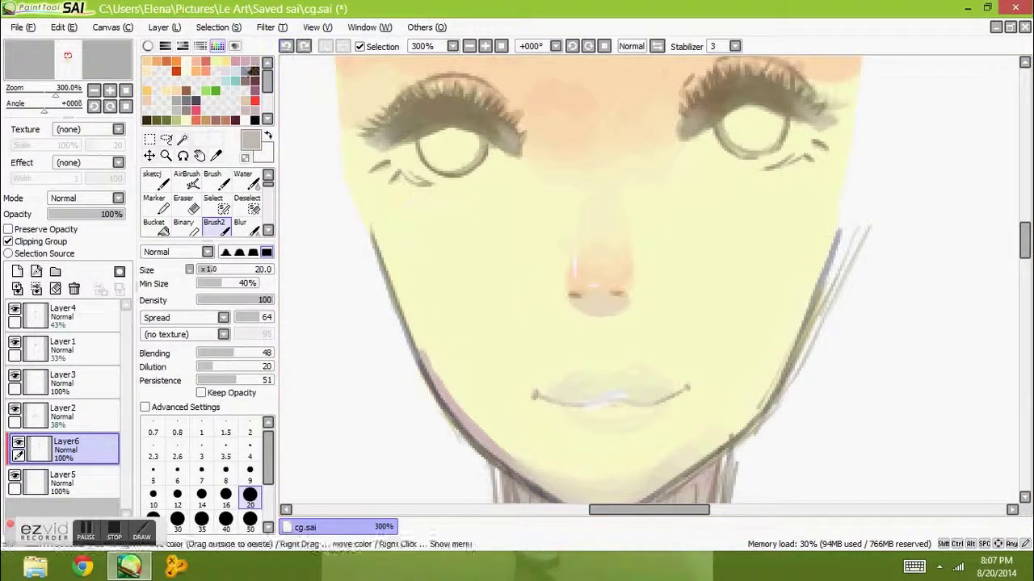
- Paint the upper and lower lips in peach with the Brush tool at size 9
key("b")
scroll(485, 242, "up", 2)
key("x")
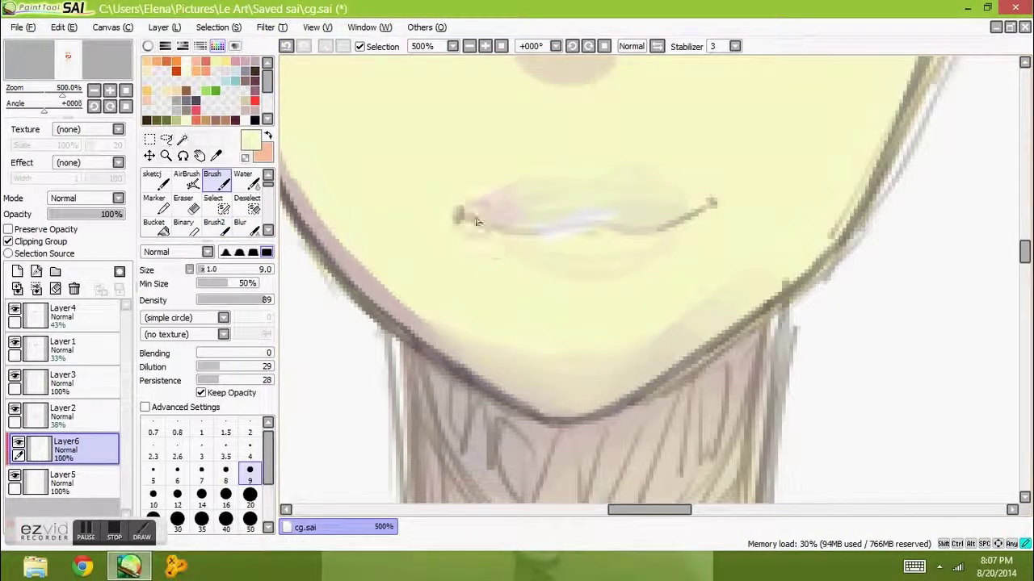
key("x")
mouse_move(508, 201)
left_mouse_down()
mouse_move(534, 192)
mouse_move(549, 214)
mouse_move(559, 195)
mouse_move(608, 192)
mouse_move(625, 202)
mouse_move(559, 212)
mouse_move(519, 203)
left_mouse_up()
mouse_move(525, 250)
left_mouse_down()
mouse_move(587, 272)
mouse_move(588, 252)
mouse_move(640, 220)
mouse_move(641, 239)
mouse_move(577, 250)
mouse_move(602, 267)
left_mouse_up()
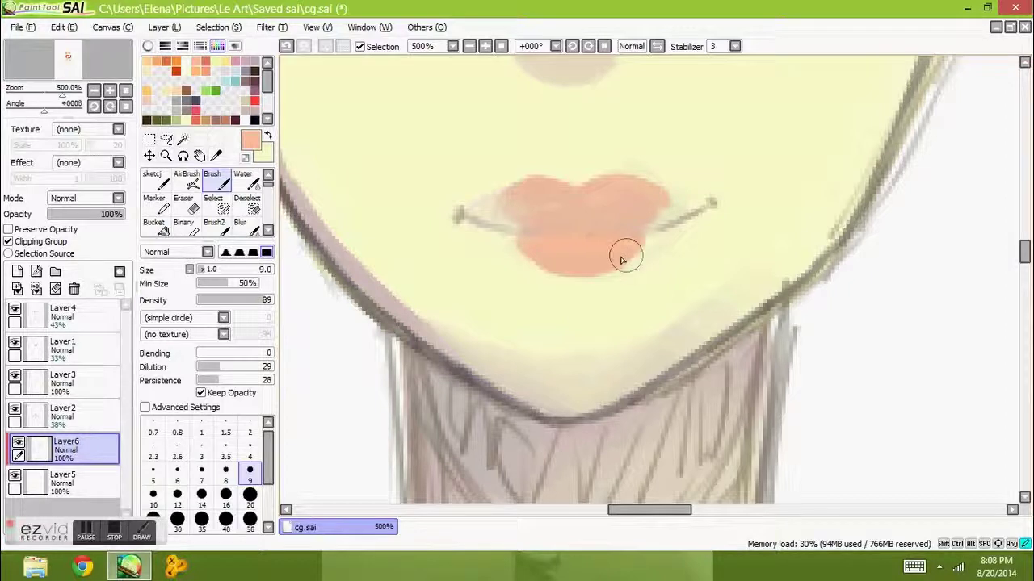
- Shape and soften the lip edges and mouth corners, alternating pale yellow and peach with the Brush tool at size 9
key("x")
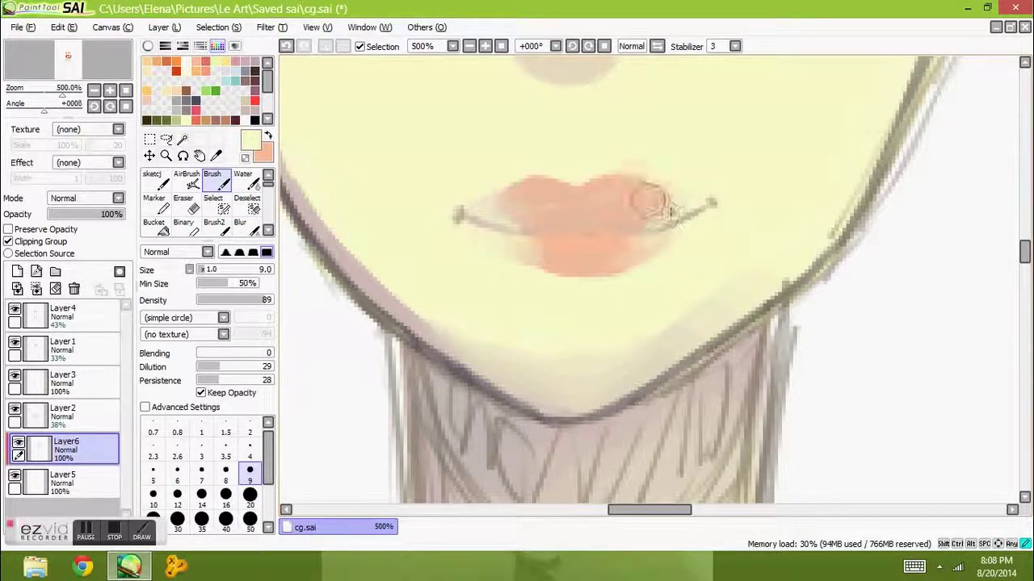
scroll(482, 217, "down", 5)
scroll(354, 206, "up", 3)
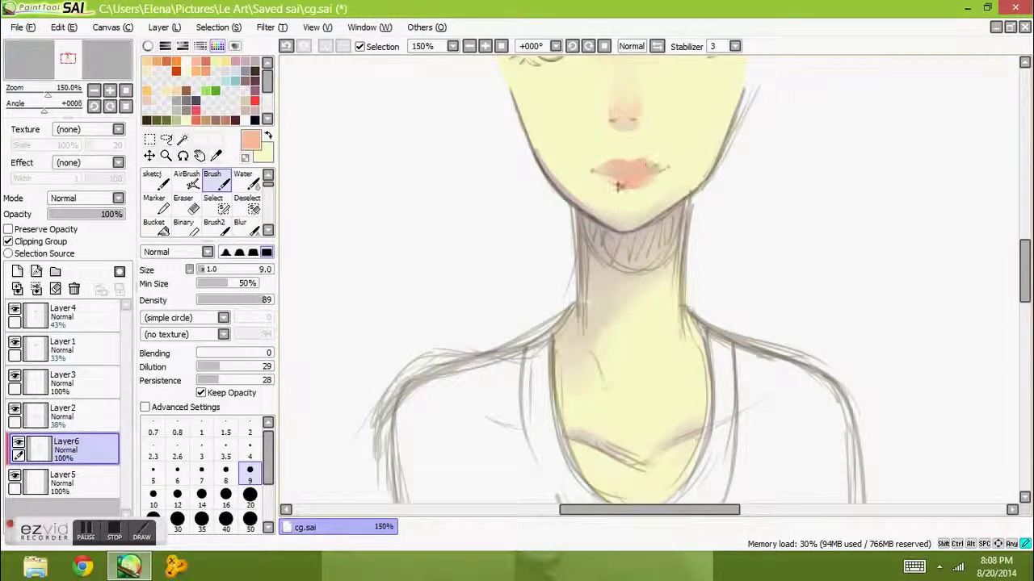
scroll(477, 116, "up", 2)
key("x")
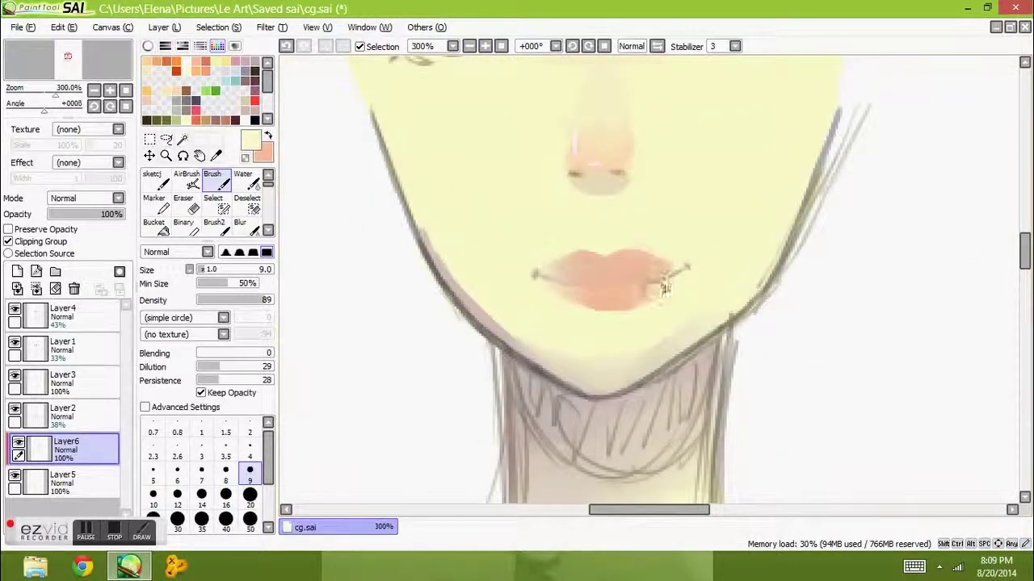
- Trace the line between the lips and mark both mouth corners in red-orange with the sketch brush at size 1.5
scroll(579, 325, "up", 2)
key("n")
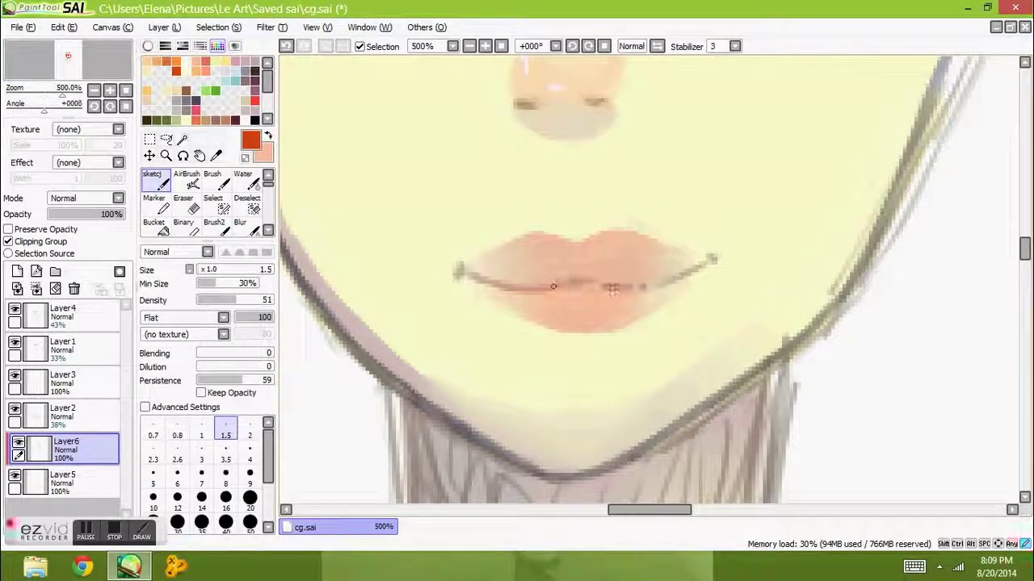
left_click(696, 269)
- Try to erase the leftover sketch mark beside the right-hand mouth corner on the other layers
key("e")
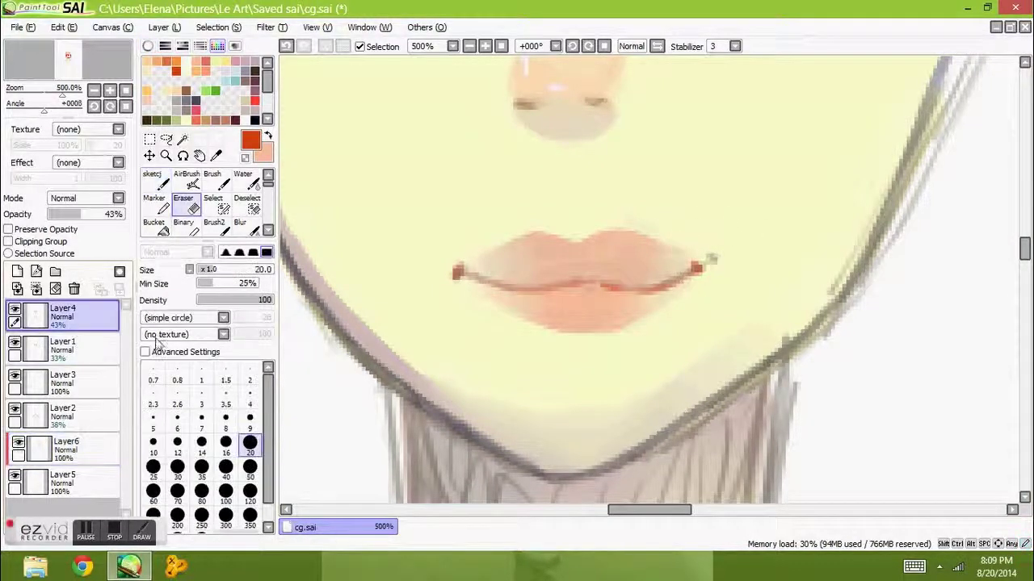
left_click(287, 47)
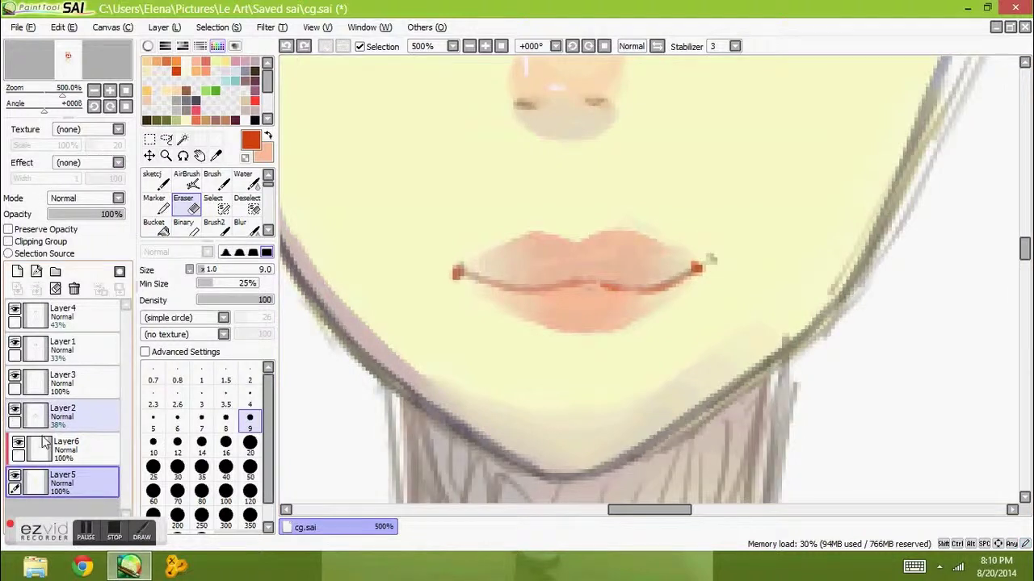
key("ctrl+y")
- Add small white highlights to the lips on Layer6 with the LC brush at size 2.6
key("n")
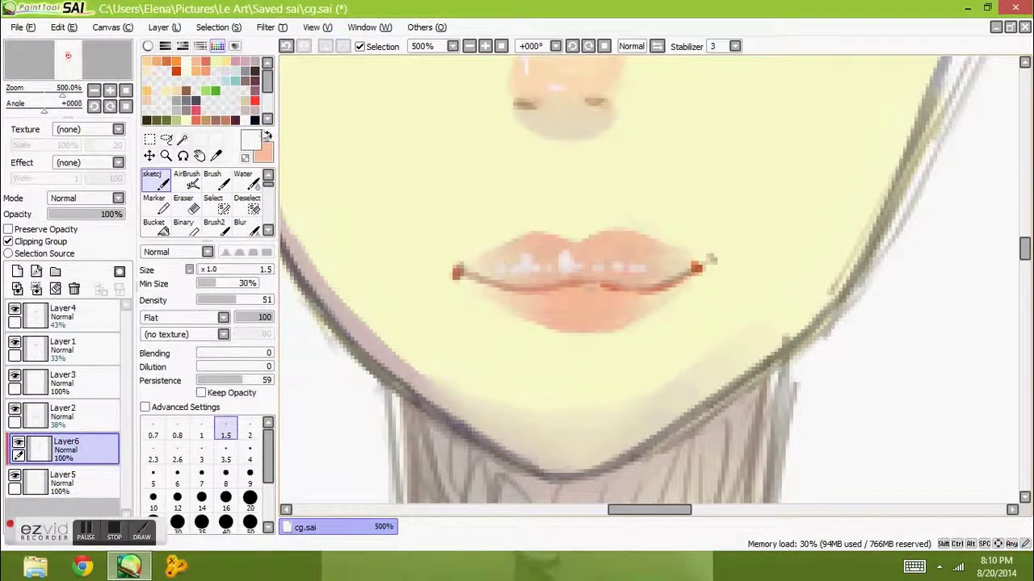
key("b")
left_click(287, 46)
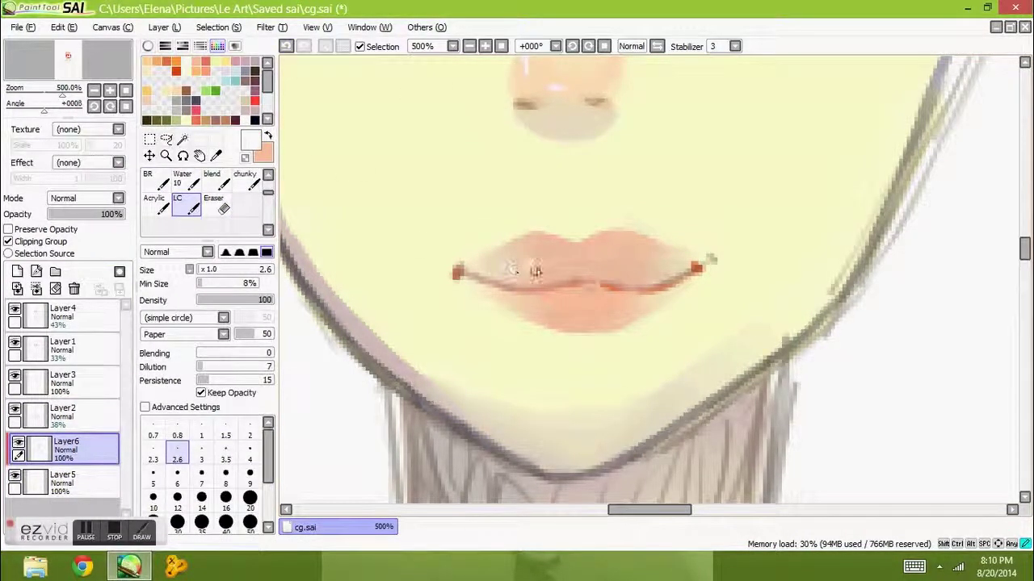
left_click(501, 46)
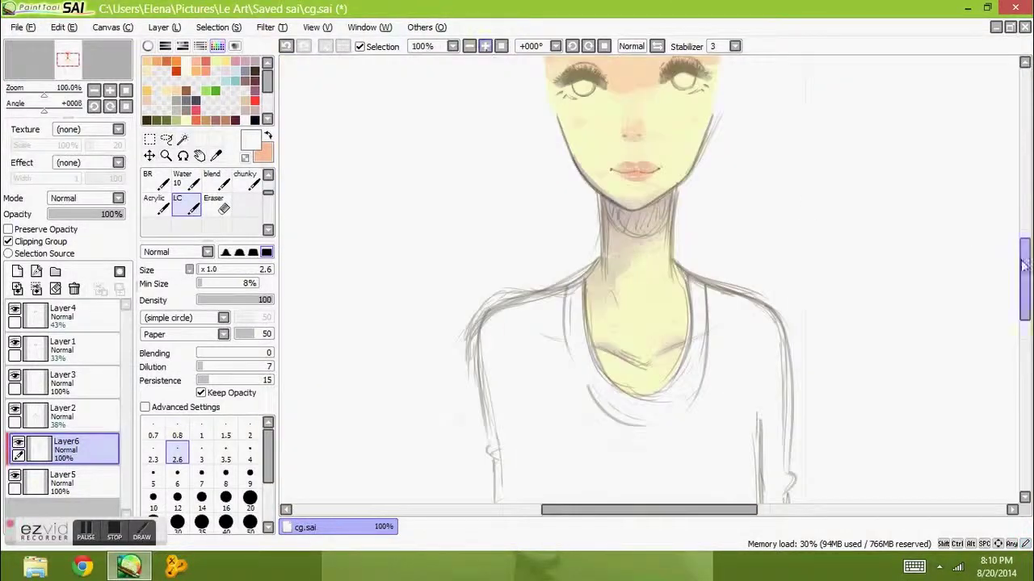
- Paint a red blood drip from the right-hand mouth corner to below the jaw with the LC brush, ending in a white-highlighted drop
left_click(148, 46)
left_click(486, 46)
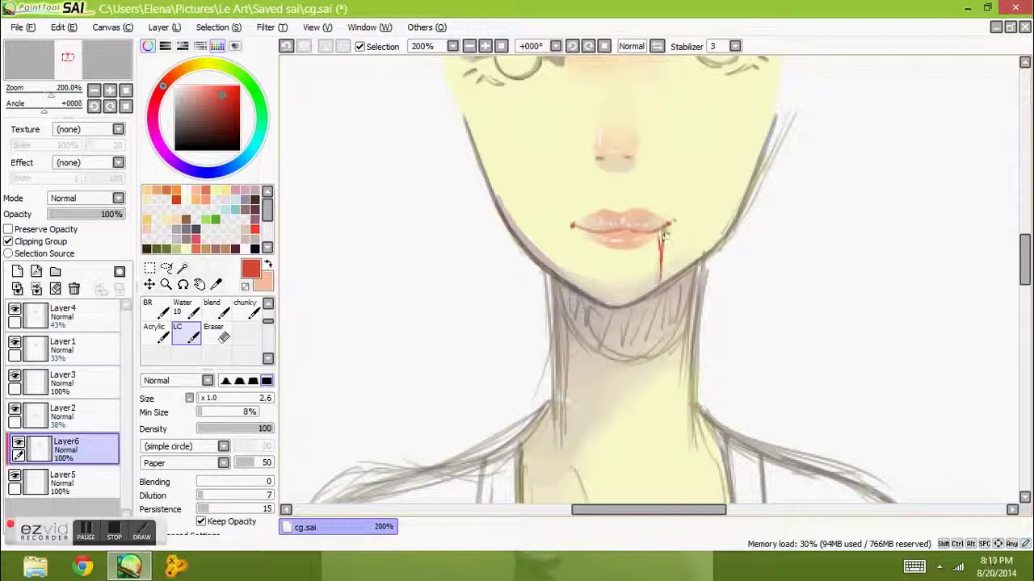
scroll(701, 288, "up", 3)
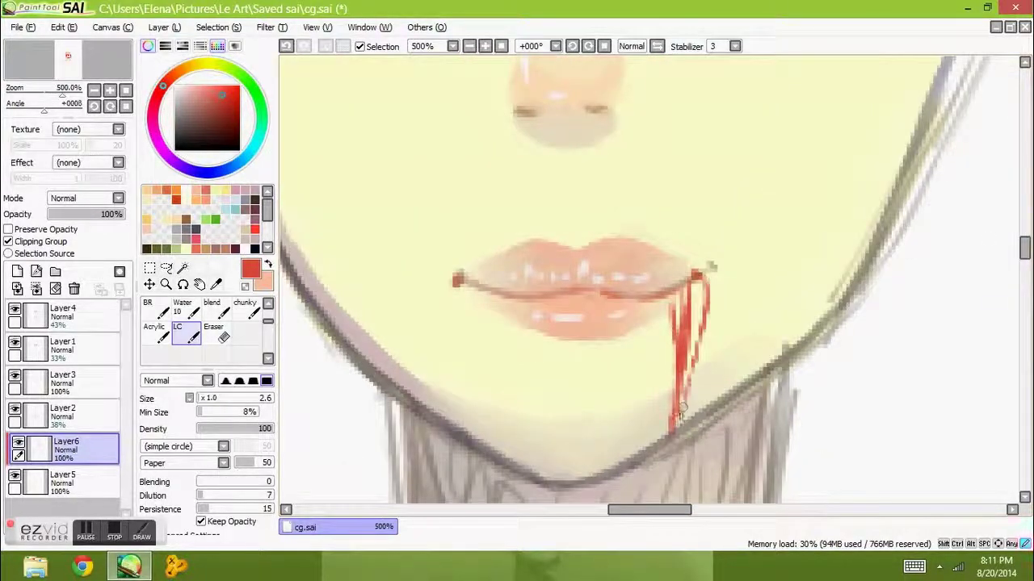
scroll(715, 356, "down", 3)
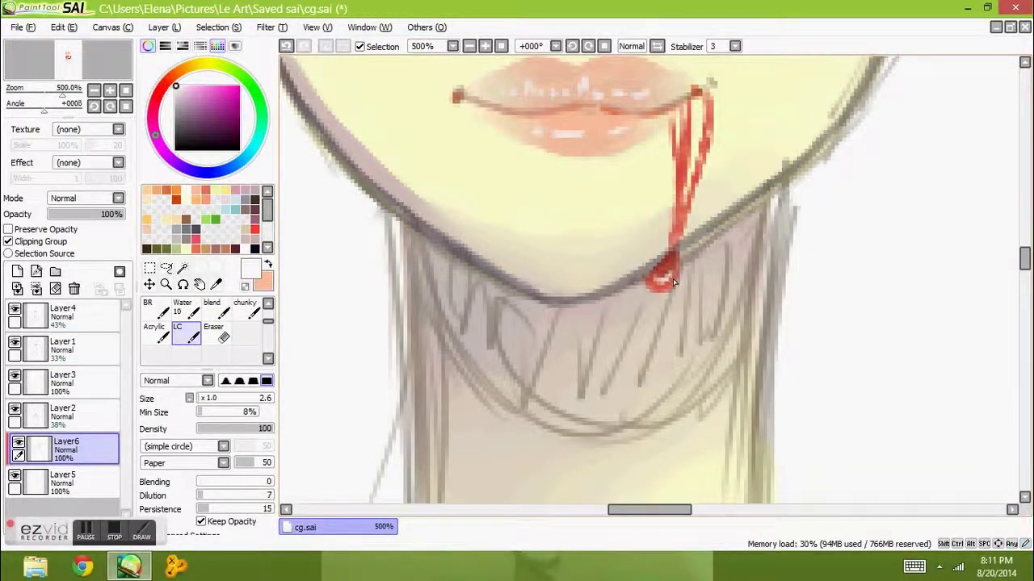
scroll(675, 290, "down", 5)
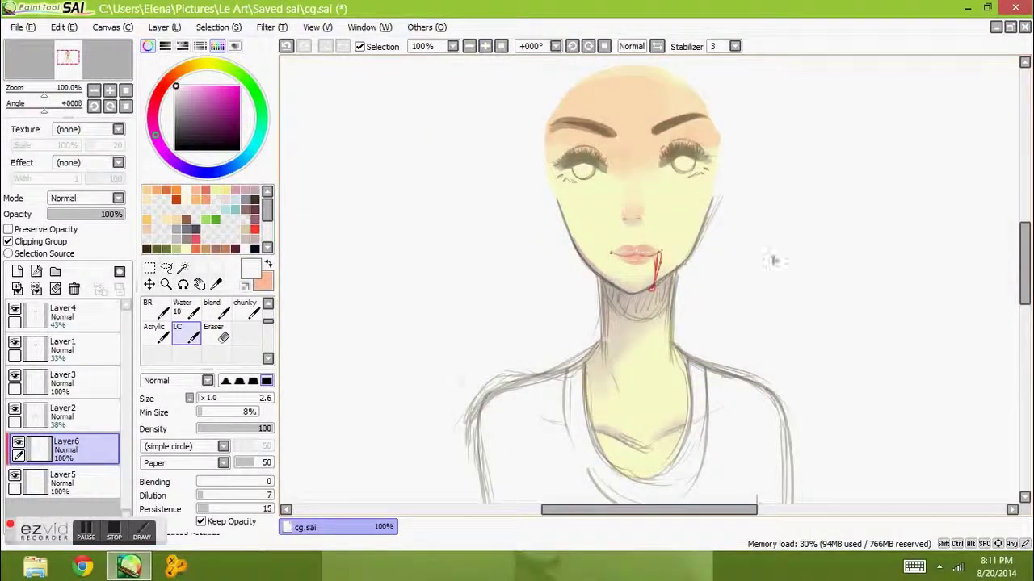
- Shade both forearms below the sleeve cuffs in grey-mauve with the BR brush at size 9 and soften them with Water at size 20
scroll(757, 237, "down", 5)
scroll(726, 258, "up", 4)
scroll(184, 323, "up", 1)
left_click(158, 331)
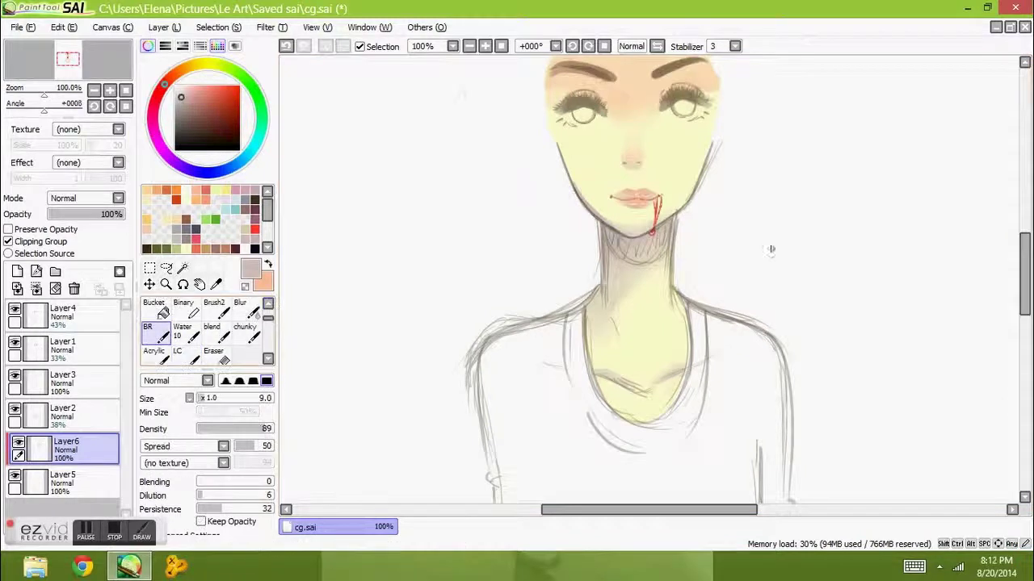
scroll(515, 425, "down", 4)
key("w")
scroll(795, 397, "down", 1)
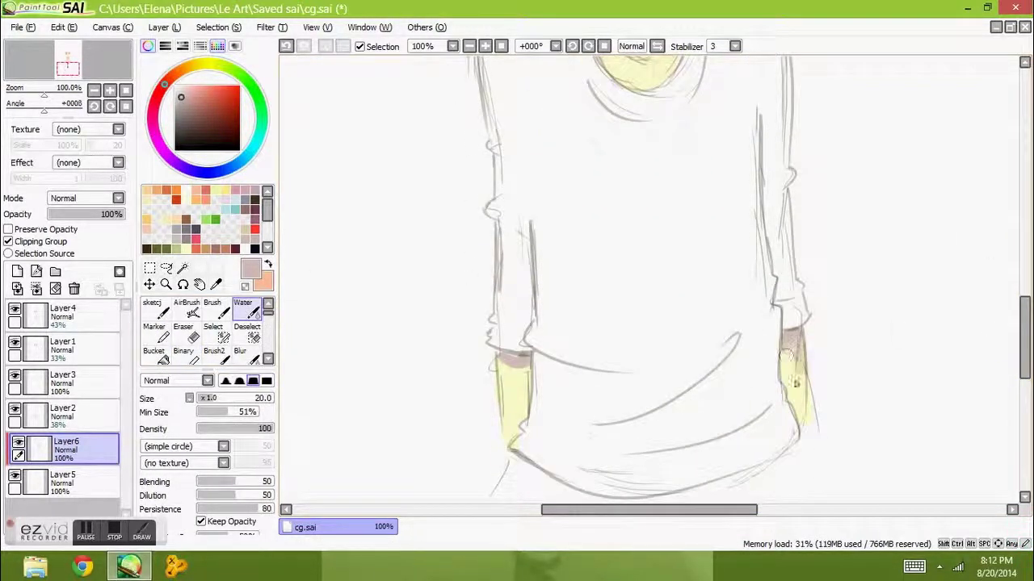
- On a new layer above Layer6, paint a dark grey band under the left-hand eye with the AirBrush at size 8
left_click_drag(1022, 347, 1024, 266)
key("ctrl+shift+n")
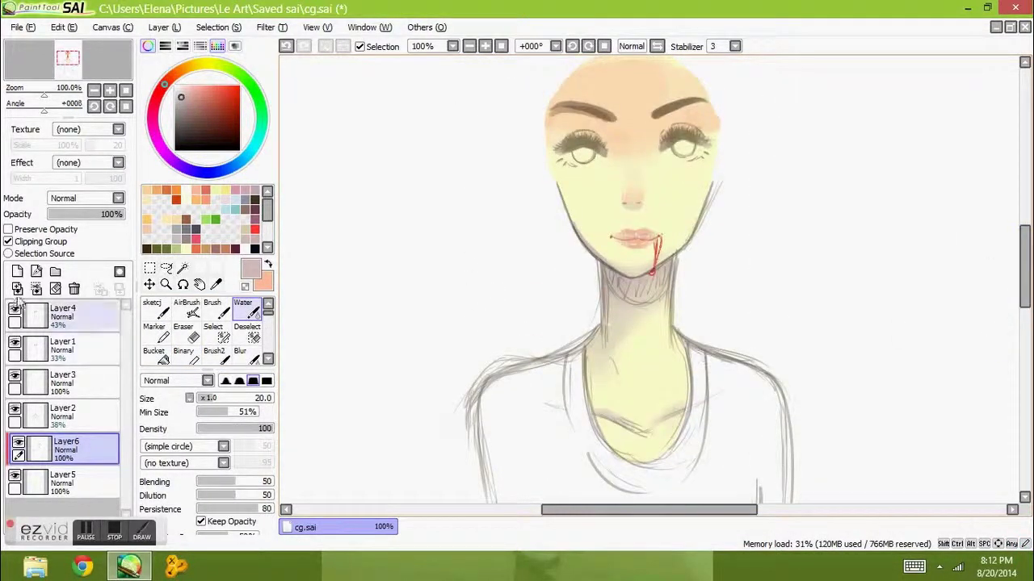
key("ctrl+plus")
key("ctrl+plus")
scroll(592, 483, "left", 2)
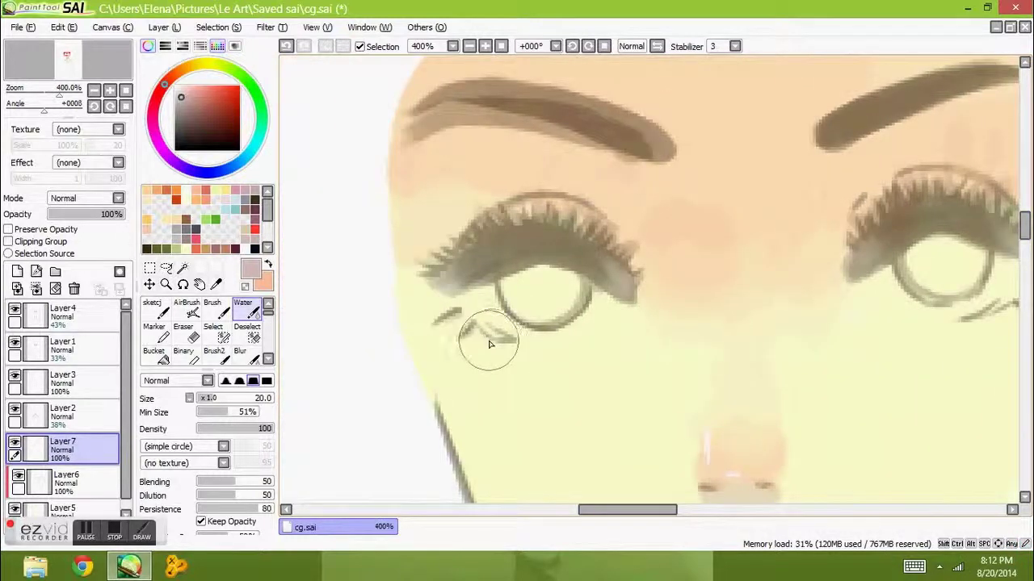
left_click(245, 199)
left_click(246, 199)
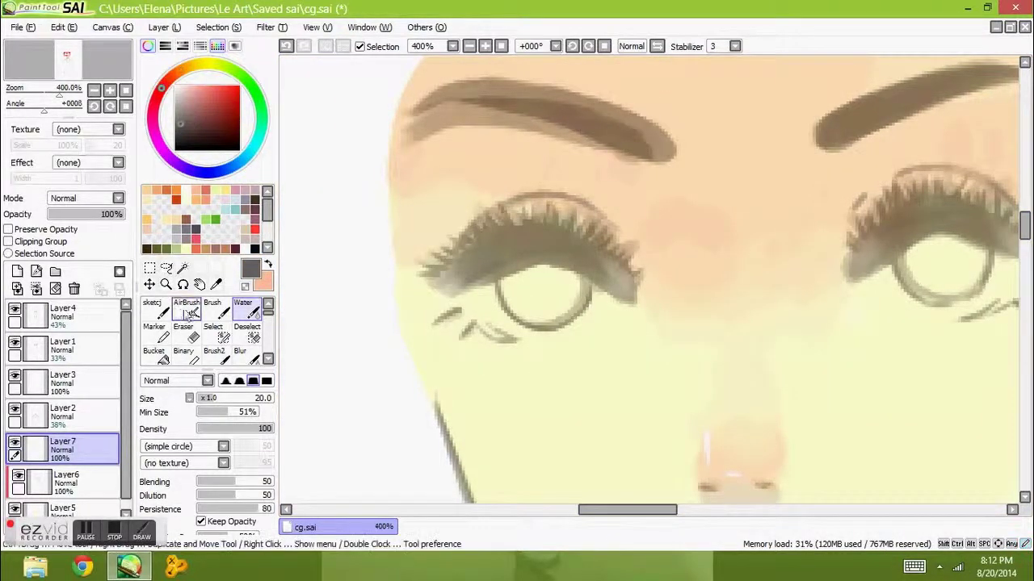
left_click(184, 311)
left_click(226, 507)
mouse_move(476, 311)
left_mouse_down()
mouse_move(484, 319)
mouse_move(493, 307)
left_mouse_up()
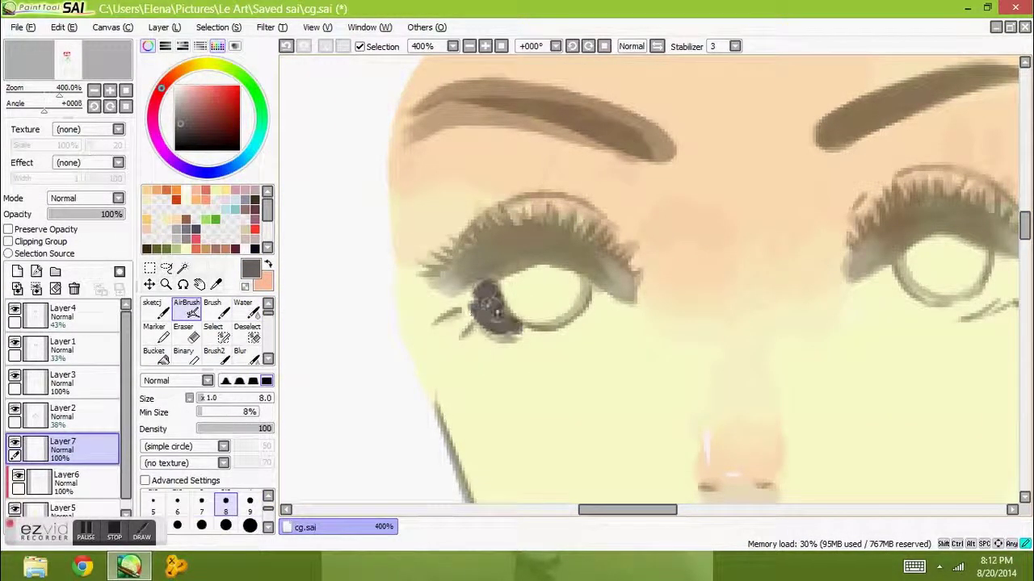
left_click_drag(621, 312, 608, 305)
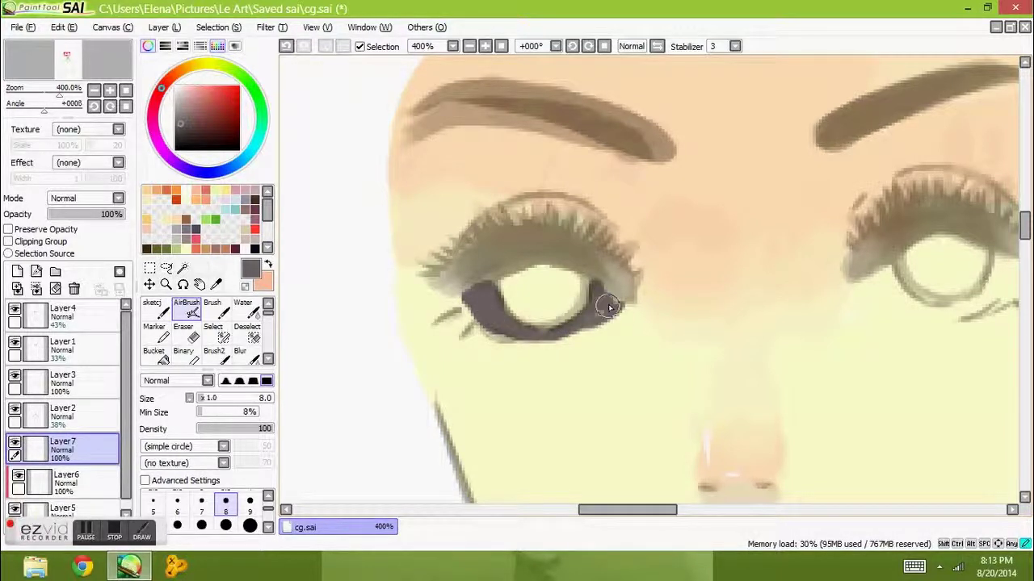
scroll(475, 309, "down", 3)
scroll(498, 211, "up", 2)
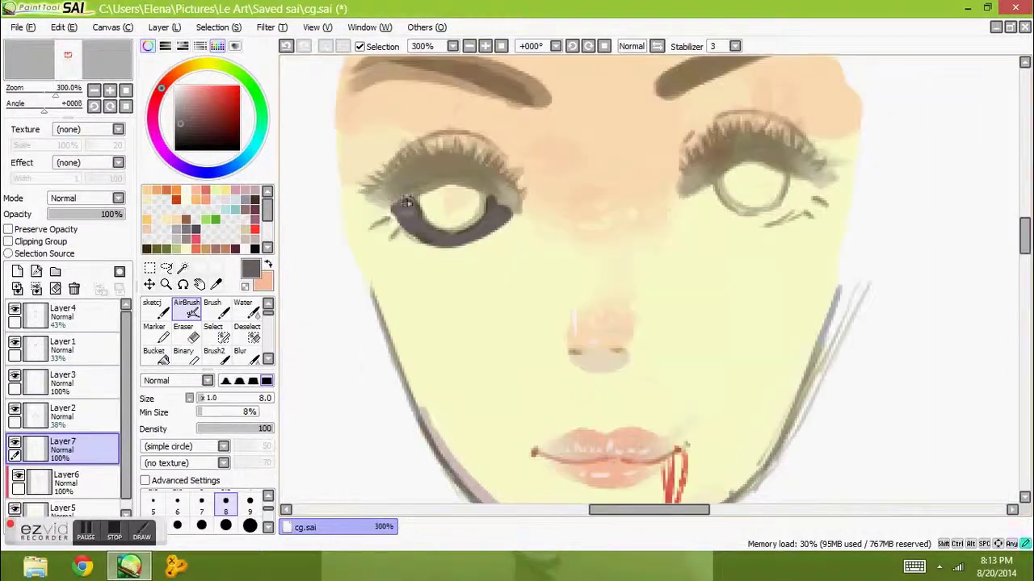
- Paint a matching dark grey band under the right-hand eye on Layer7 and set Layer1's opacity to 100%
mouse_move(692, 190)
left_mouse_down()
mouse_move(744, 226)
mouse_move(735, 216)
mouse_move(779, 216)
mouse_move(806, 201)
mouse_move(739, 213)
mouse_move(767, 217)
mouse_move(701, 216)
left_mouse_up()
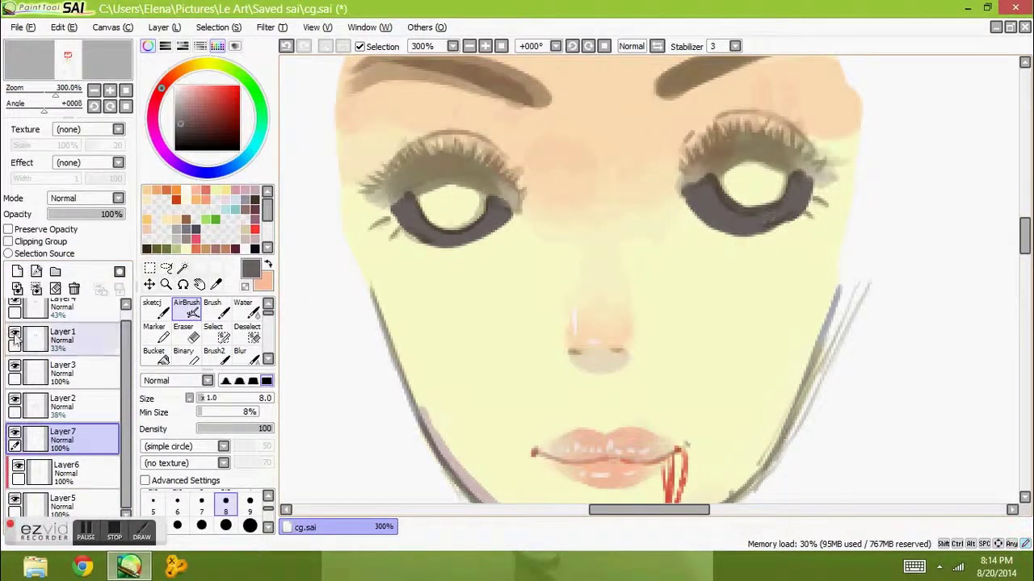
scroll(64, 363, "up", 1)
left_click(15, 313)
scroll(65, 364, "down", 1)
left_click(65, 340)
left_click_drag(56, 214, 121, 214)
scroll(565, 283, "up", 1)
scroll(565, 283, "down", 5)
scroll(565, 282, "up", 5)
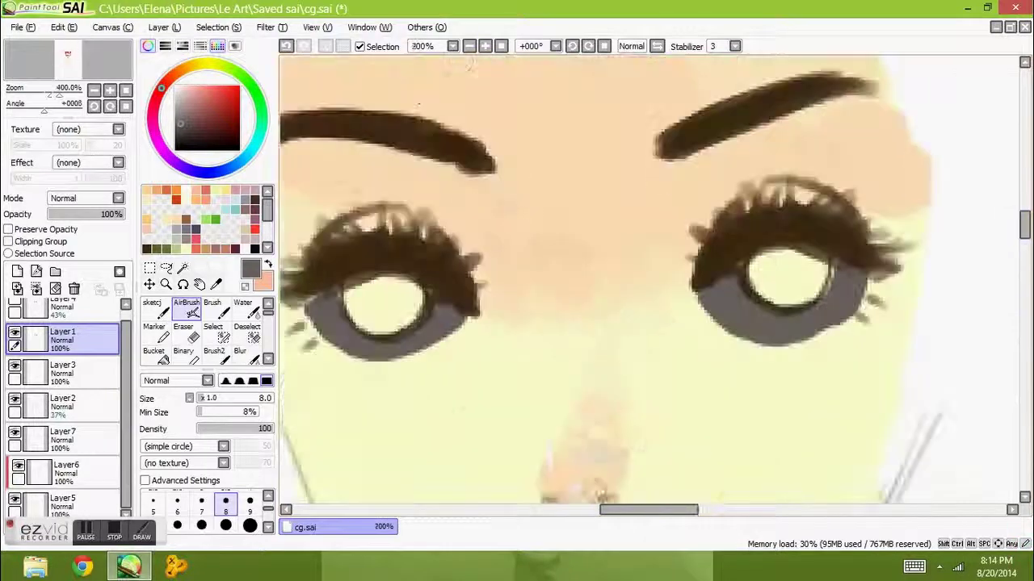
left_click(485, 46)
left_click(287, 46)
left_click(286, 46)
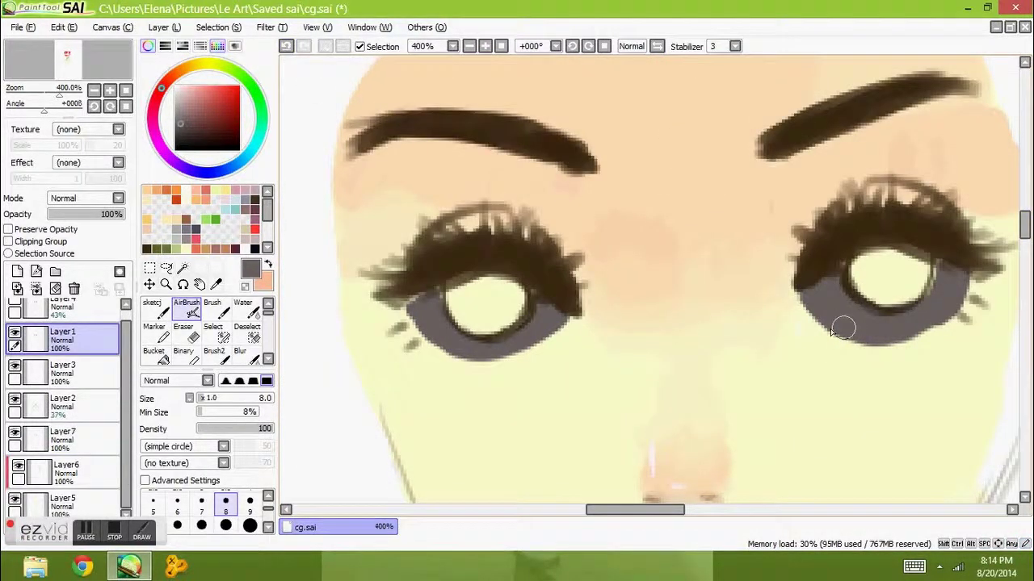
- Extend the dark grey shading around the lower lids and eye corners on Layer6 with the AirBrush at size 8
left_click(65, 473)
mouse_move(407, 311)
left_mouse_down()
mouse_move(441, 353)
mouse_move(485, 355)
left_mouse_up()
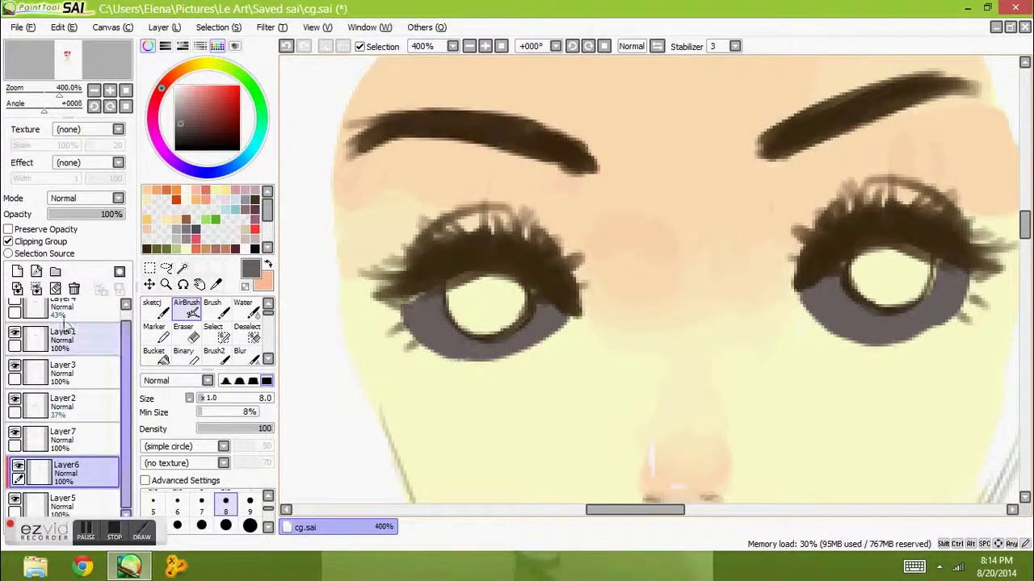
mouse_move(415, 315)
left_mouse_down()
mouse_move(459, 352)
mouse_move(515, 353)
mouse_move(560, 335)
mouse_move(554, 343)
mouse_move(586, 311)
left_mouse_up()
left_click(287, 46)
left_click(287, 46)
left_click(286, 46)
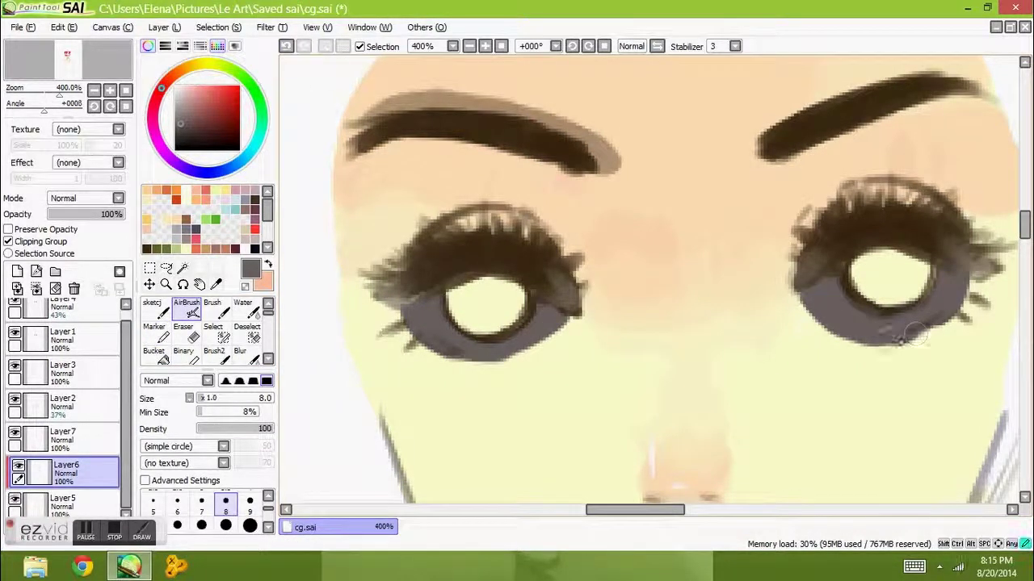
left_click(501, 46)
scroll(644, 234, "up", 3)
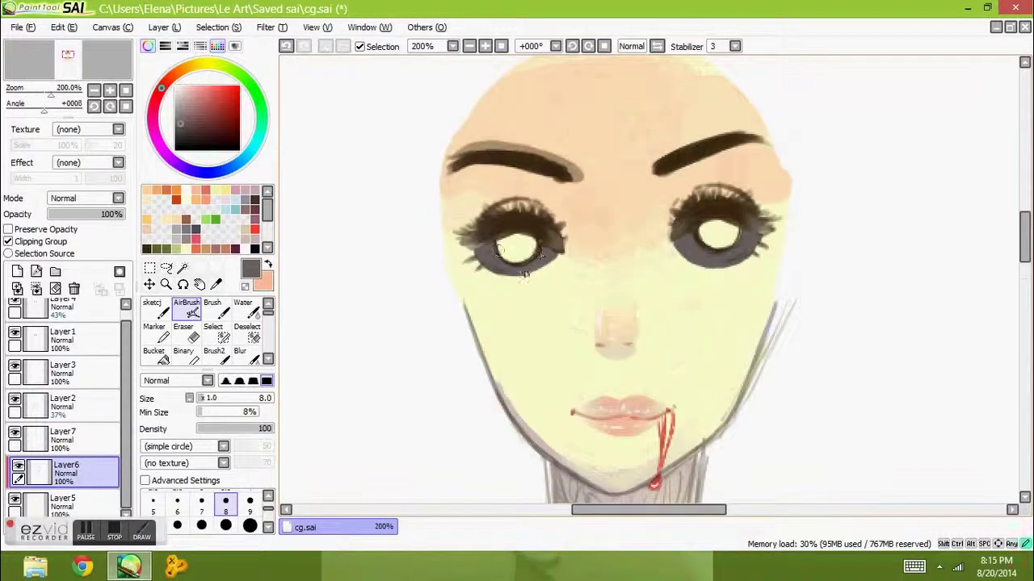
- Pick a red from the painting and fill both irises with it on Layer6 using the AirBrush
scroll(547, 270, "up", 3)
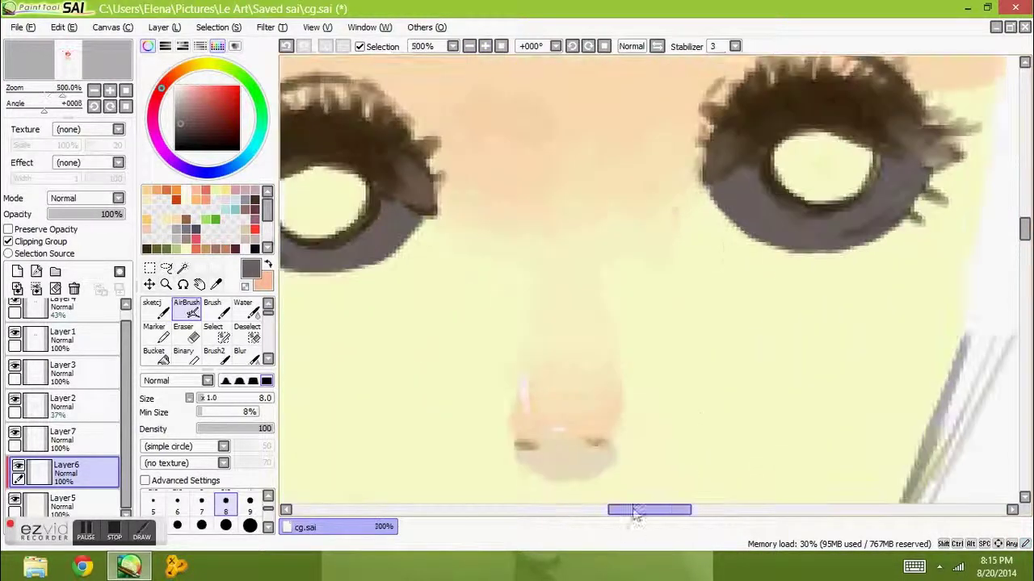
scroll(357, 261, "down", 3)
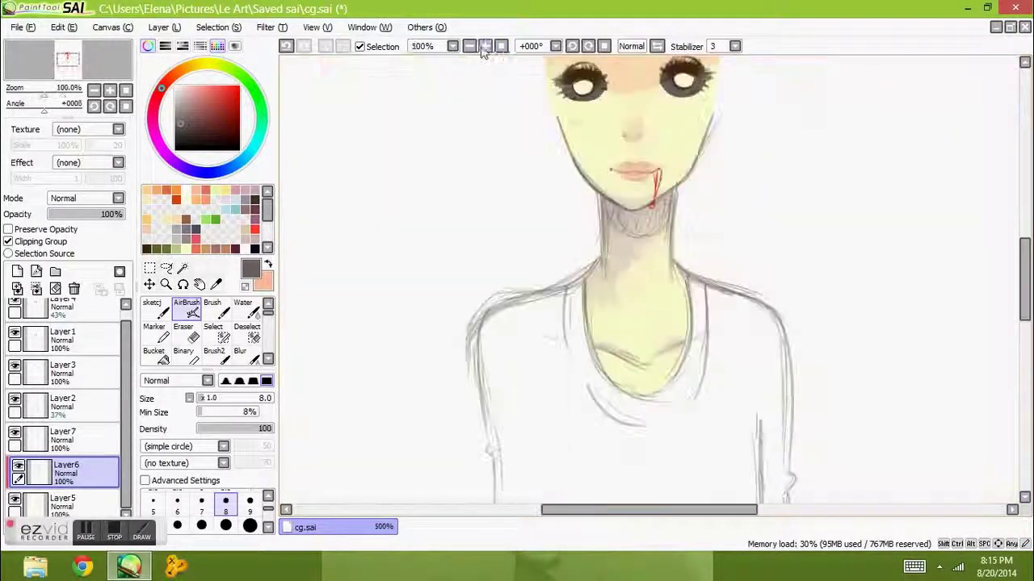
scroll(565, 323, "up", 3)
left_click(215, 284)
left_click(691, 381)
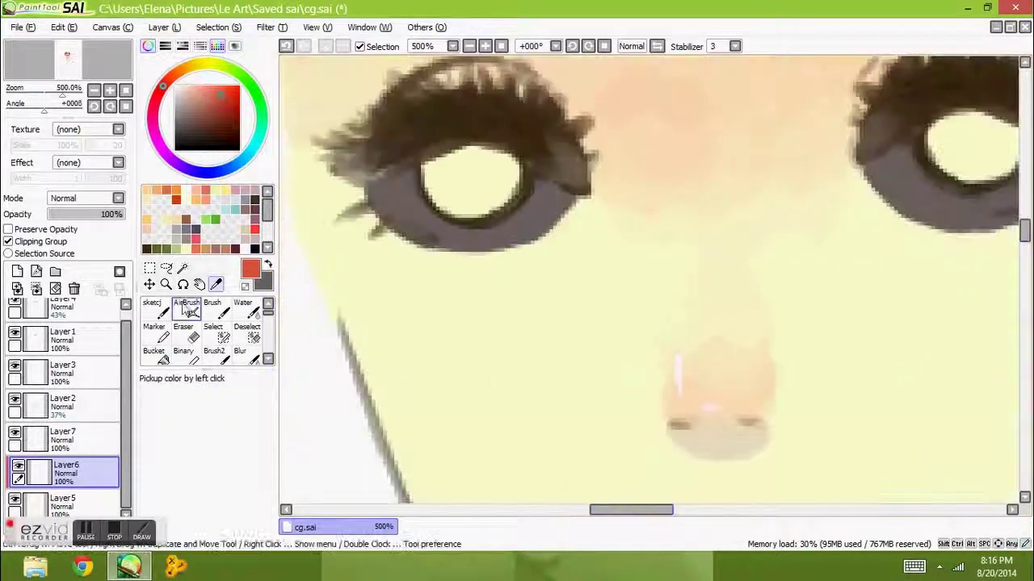
left_click(186, 305)
left_click_drag(428, 174, 501, 210)
mouse_move(460, 153)
left_mouse_down()
mouse_move(517, 194)
mouse_move(517, 181)
left_mouse_up()
left_click_drag(631, 510, 662, 510)
left_click_drag(670, 137, 743, 174)
left_click_drag(638, 510, 601, 509)
- Draw short thin red veins across the dark bands under both irises on Layer7 with the LC brush at size 0.7
left_click(152, 306)
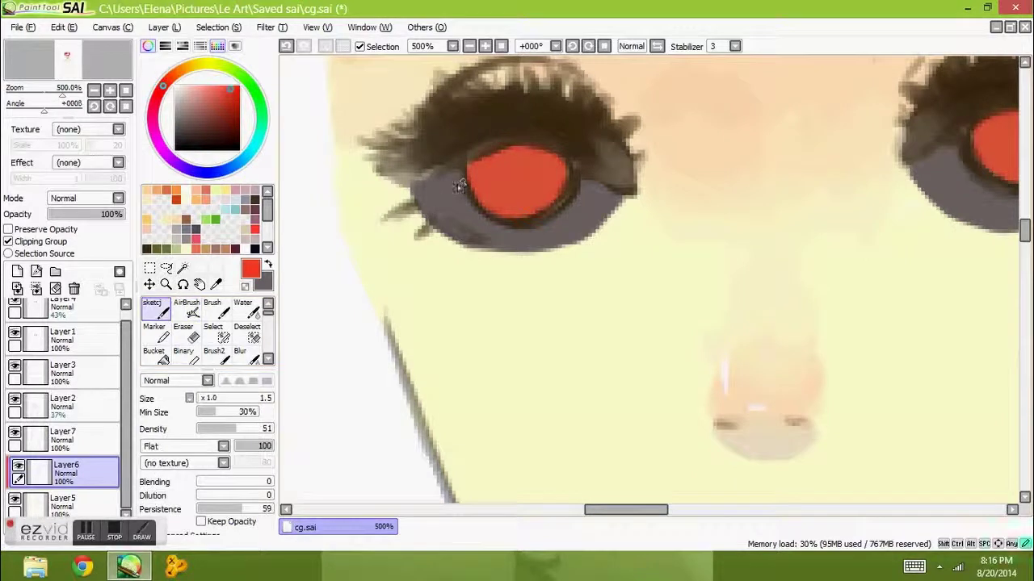
left_click(65, 436)
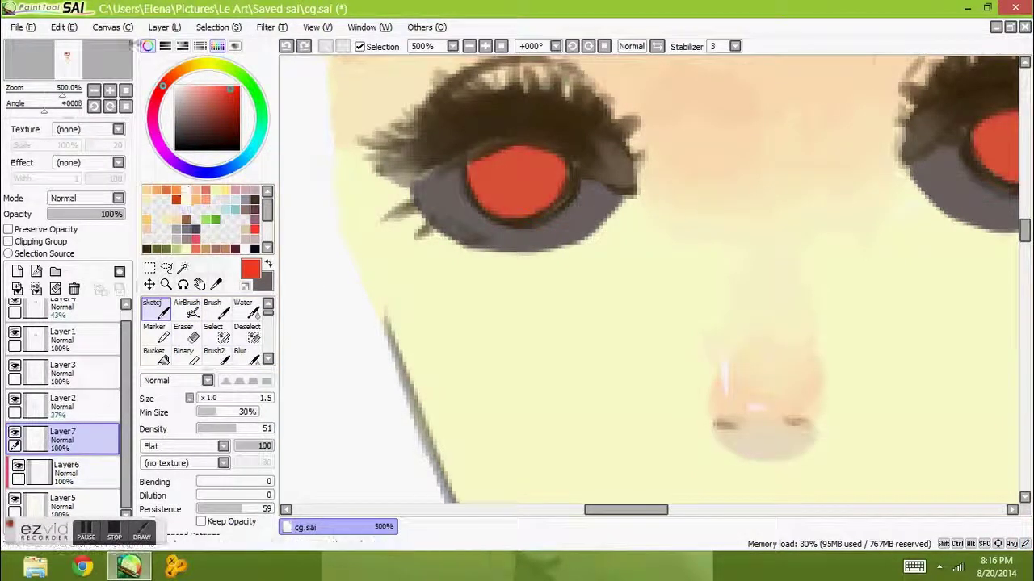
left_click(148, 46)
scroll(262, 230, "down", 2)
left_click(188, 226)
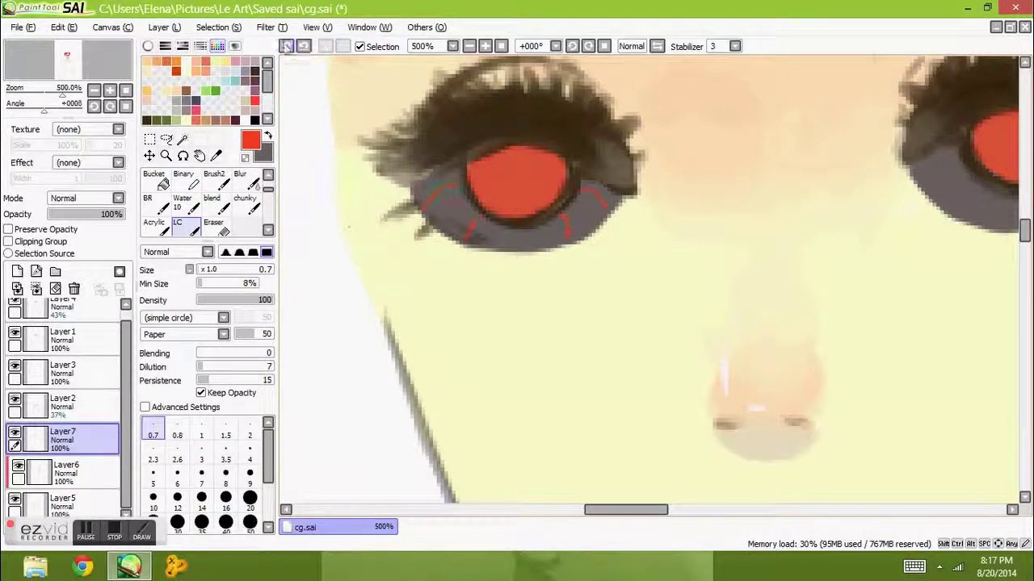
left_click_drag(939, 281, 599, 281)
left_click_drag(591, 199, 628, 182)
left_click(485, 46)
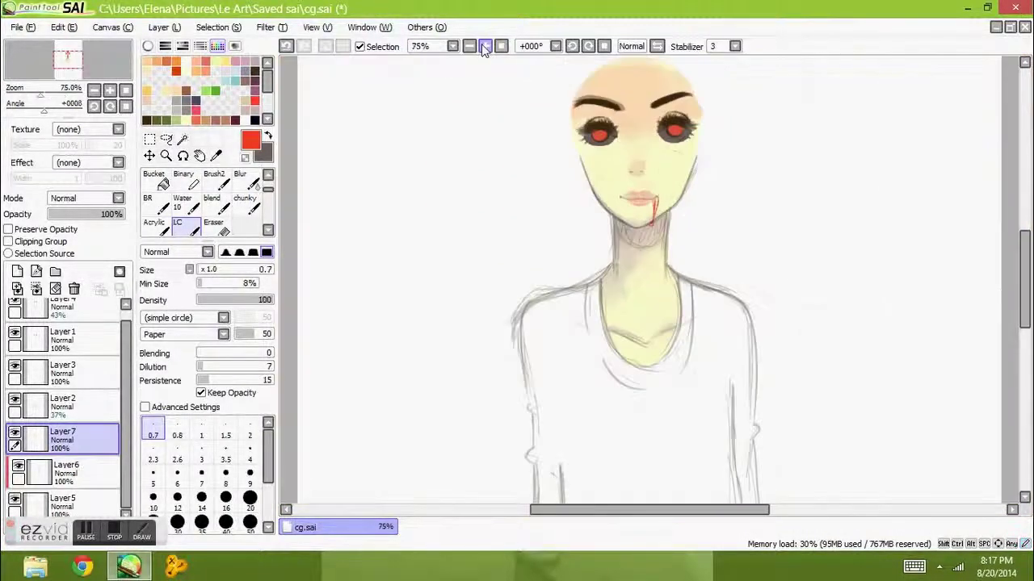
scroll(403, 315, "up", 4)
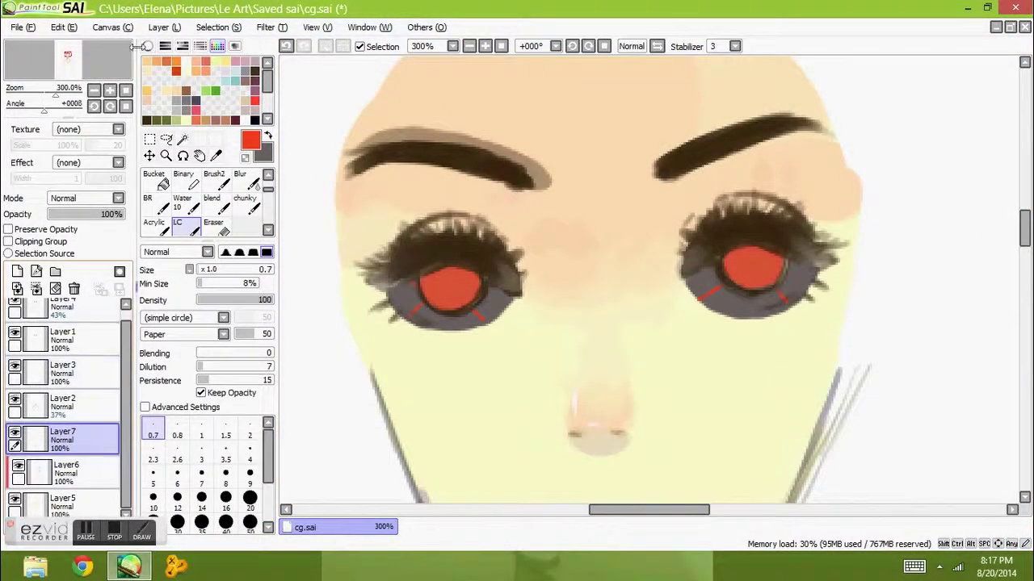
- Shade the upper part of both red irises in a darker tone with the Marker at size 9
left_click(148, 46)
left_click(147, 46)
left_click(249, 436)
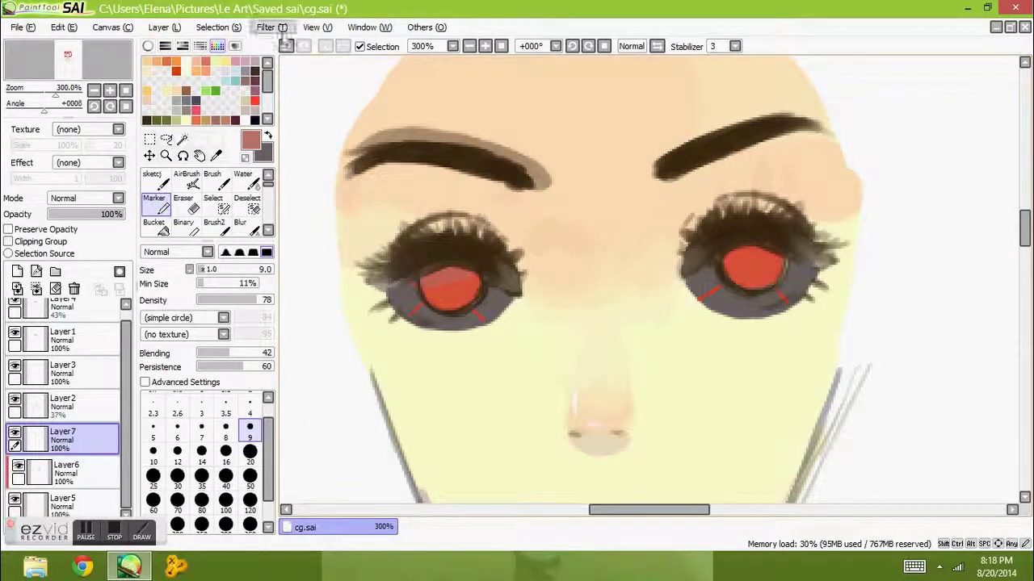
left_click_drag(436, 279, 481, 271)
mouse_move(695, 278)
left_mouse_down()
mouse_move(695, 278)
mouse_move(788, 282)
left_mouse_up()
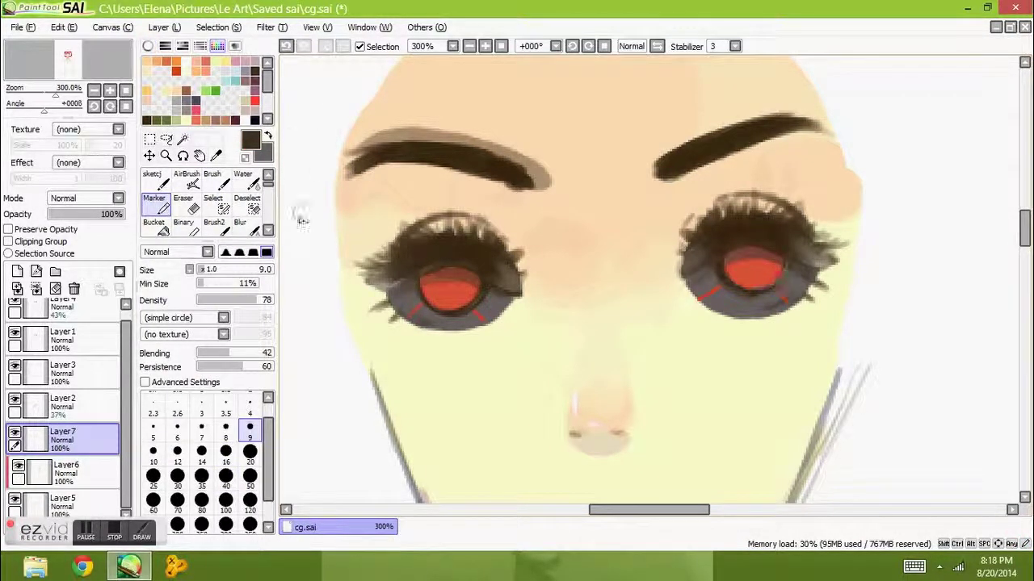
- Add branching red veins to the dark bands under both eyes on Layer7 with the LC brush at size 1
scroll(309, 164, "up", 2)
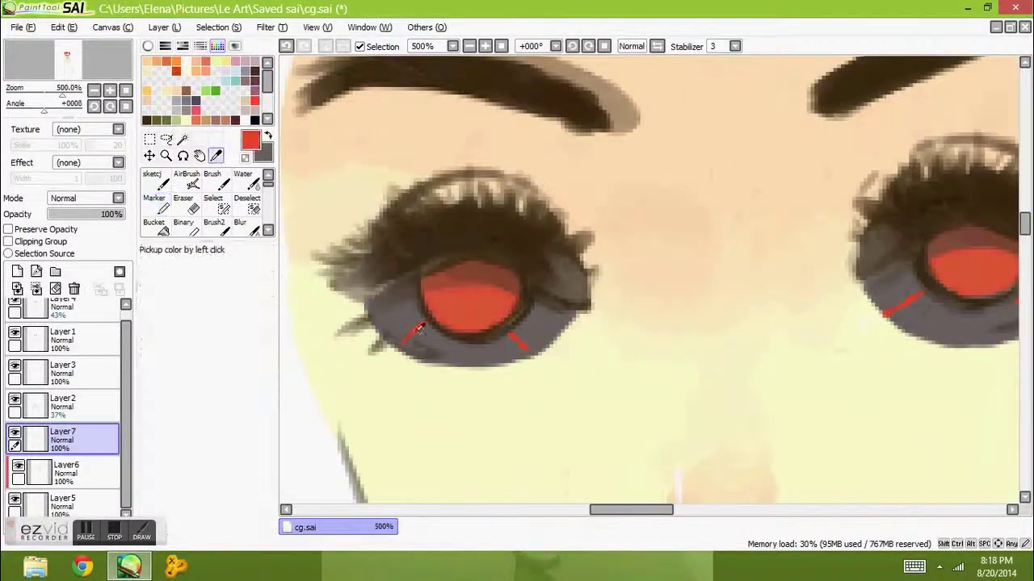
left_click(148, 46)
left_click(178, 331)
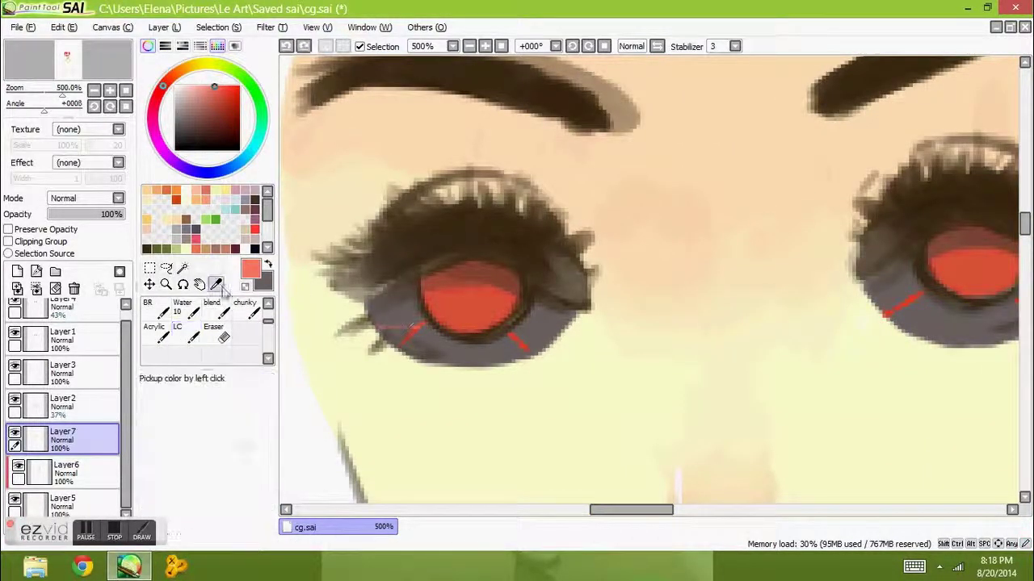
left_click(397, 339, "alt")
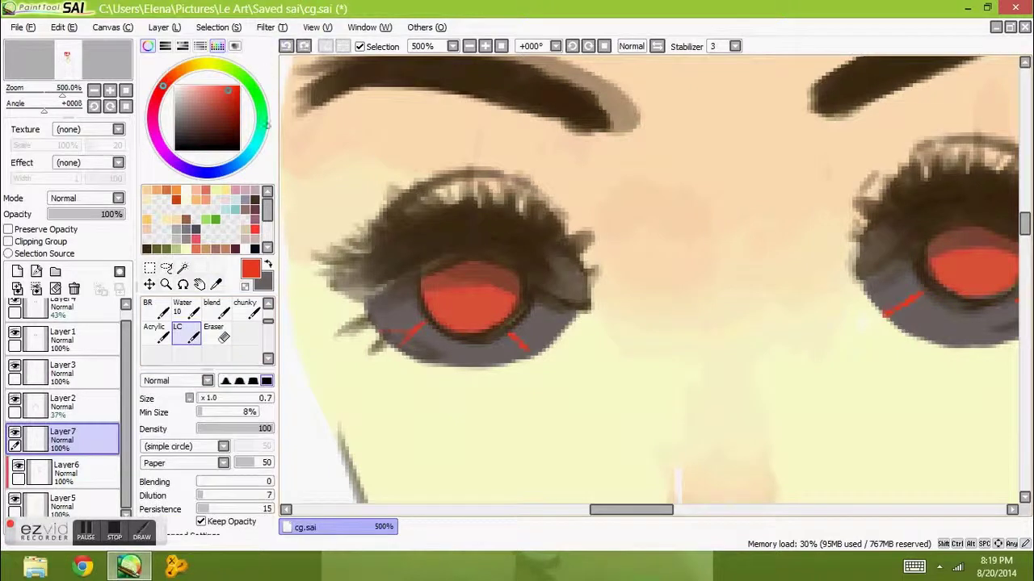
left_click(386, 336, "alt")
left_click(64, 473)
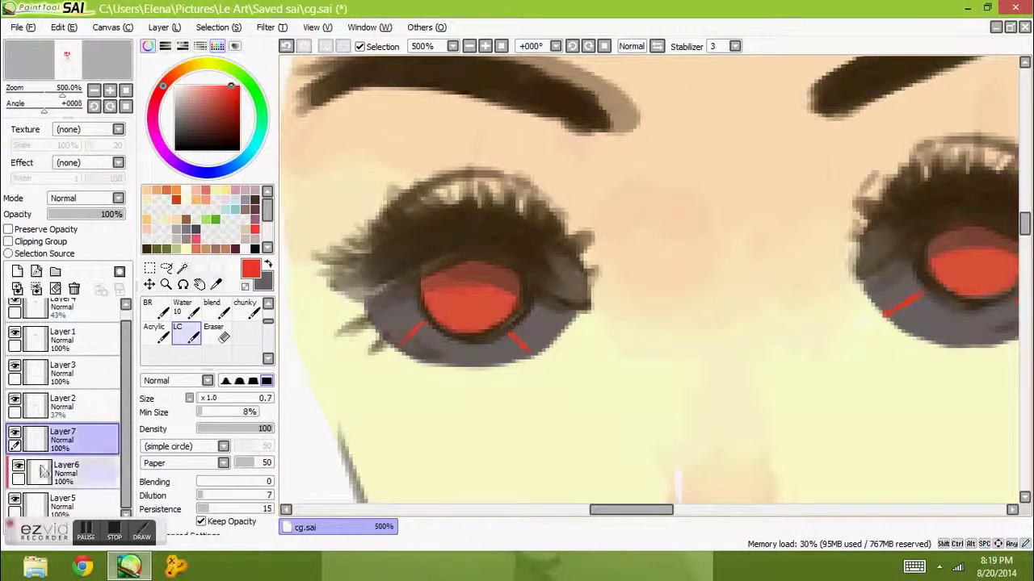
left_click(148, 46)
left_click(201, 432)
left_click(18, 465)
left_click(65, 440)
left_click(17, 465)
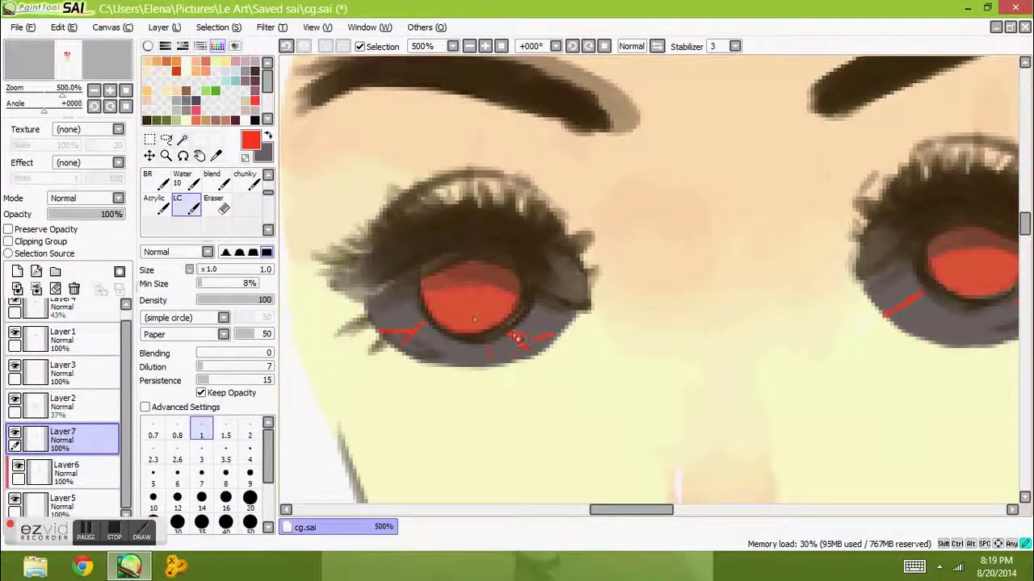
left_click_drag(616, 510, 637, 510)
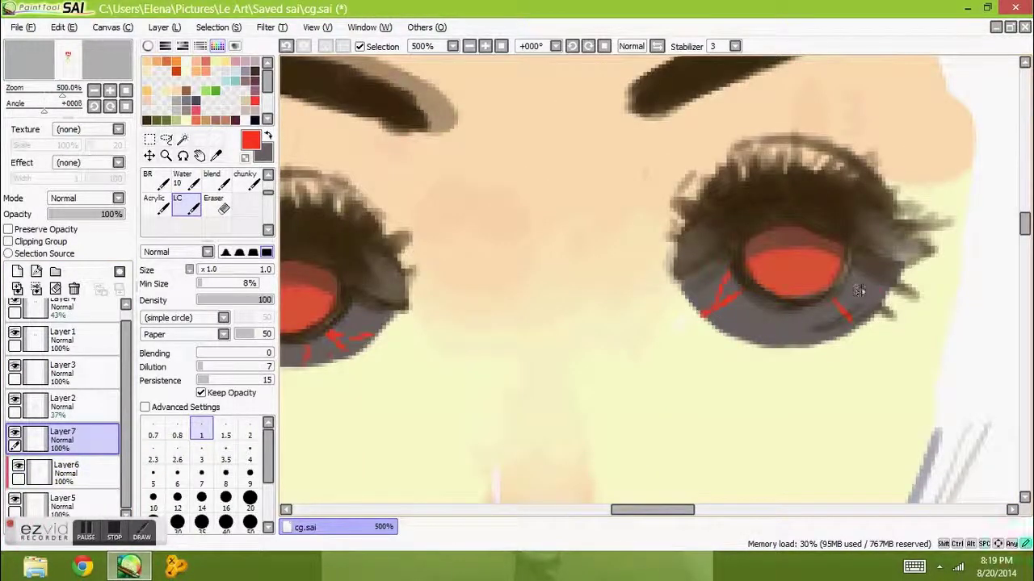
- Draw branching red veins down the cheek below the left-hand eye and a small one below the right-hand eye, using LC at size 1
scroll(630, 347, "down", 4)
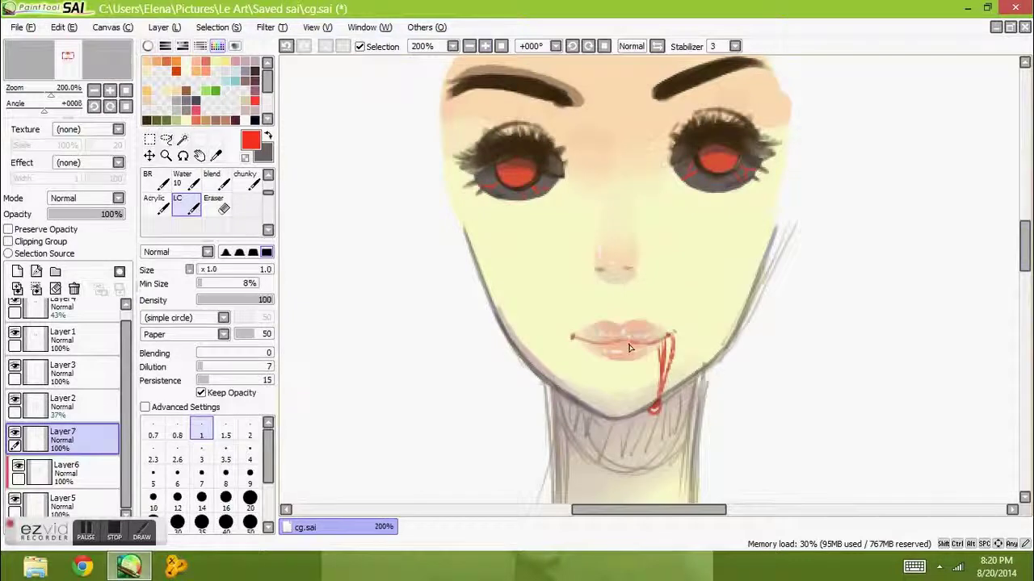
mouse_move(535, 208)
left_mouse_down()
mouse_move(517, 263)
mouse_move(557, 223)
left_mouse_up()
scroll(727, 234, "down", 3)
scroll(874, 230, "up", 4)
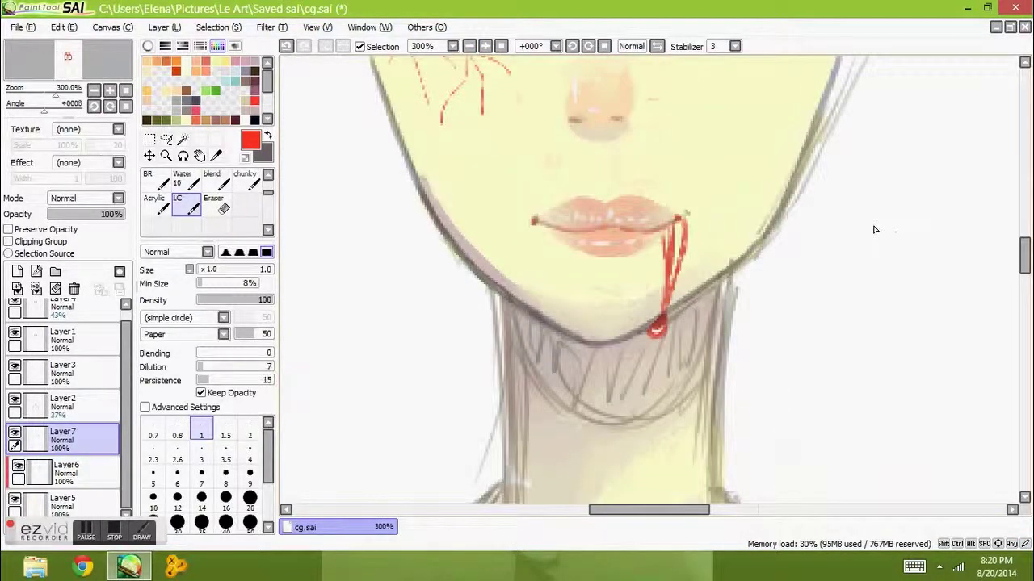
scroll(613, 210, "up", 3)
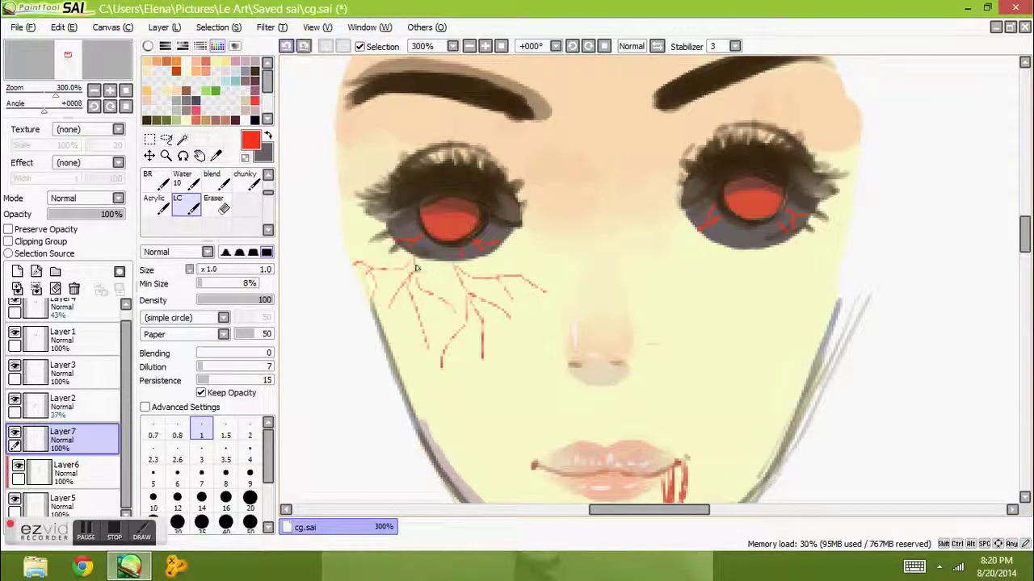
left_click_drag(486, 267, 517, 259)
left_click_drag(413, 284, 399, 302)
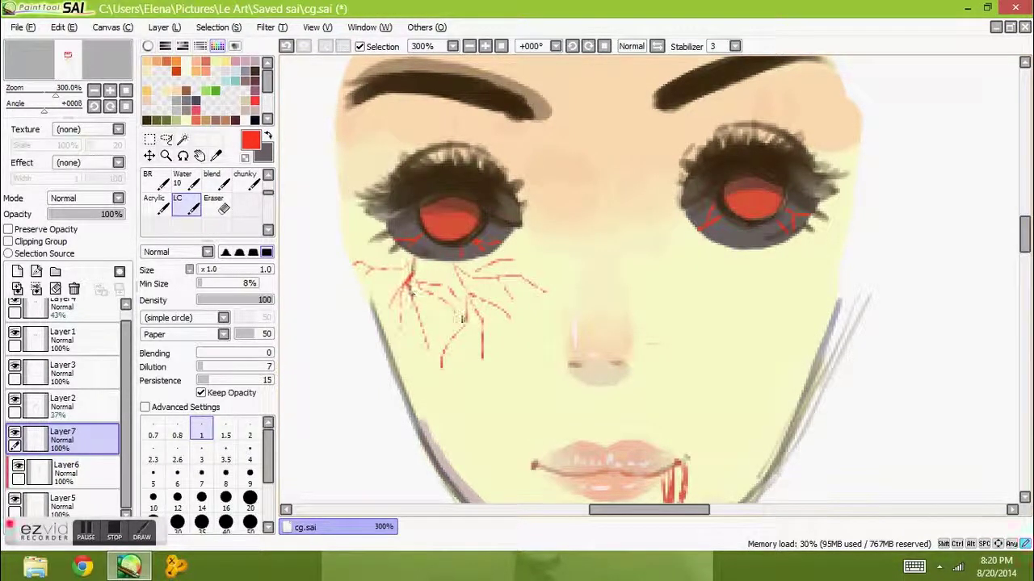
left_click_drag(457, 327, 468, 281)
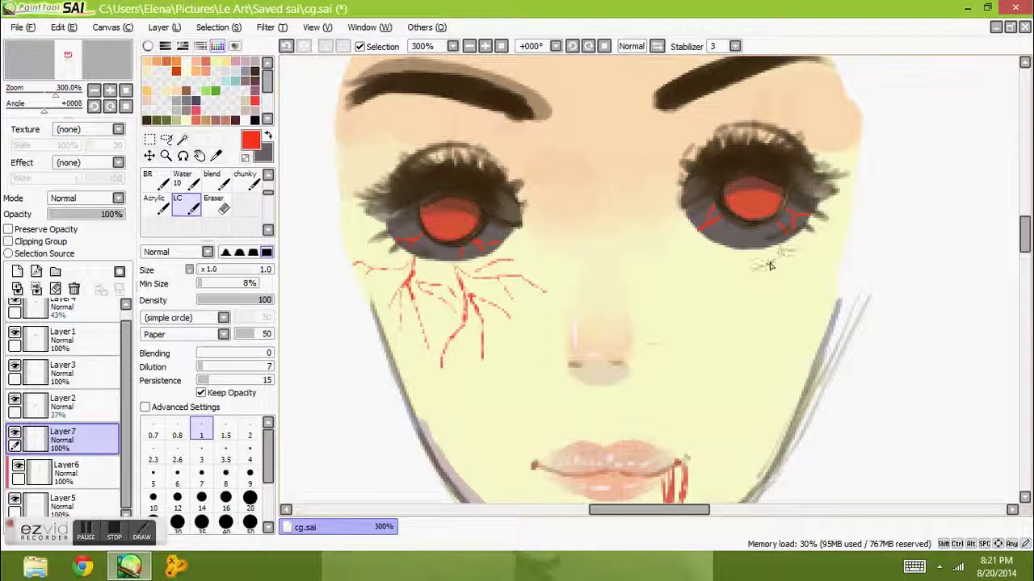
left_click_drag(788, 254, 767, 271)
- Paint a bright red pupil dot in the middle of each iris with the LC brush at size 9
scroll(770, 267, "down", 3)
scroll(441, 71, "up", 4)
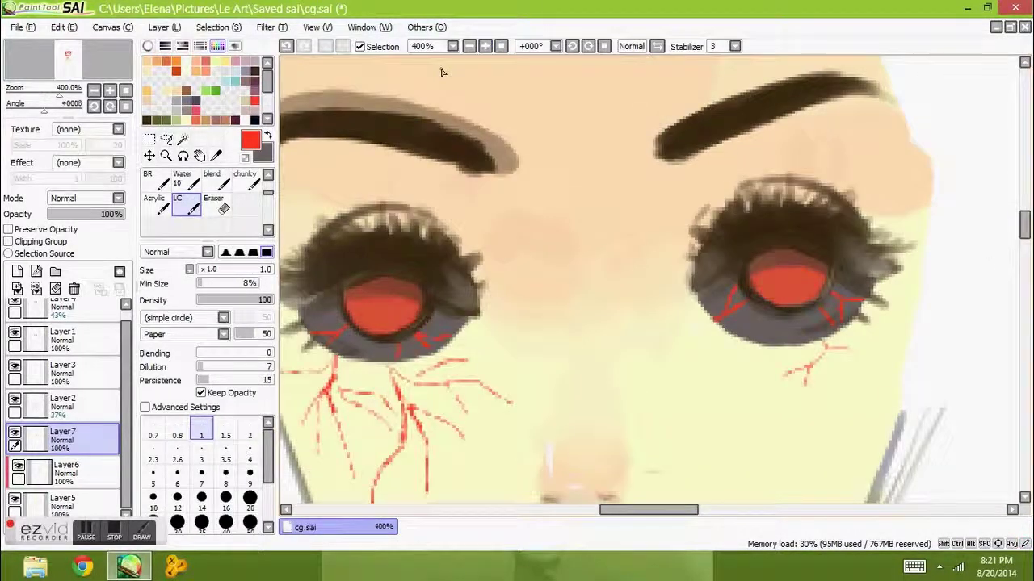
key("bracketright")
key("bracketright")
key("bracketright")
key("bracketright")
key("bracketright")
key("bracketright")
key("bracketright")
key("bracketright")
key("bracketright")
key("bracketright")
key("bracketright")
key("bracketright")
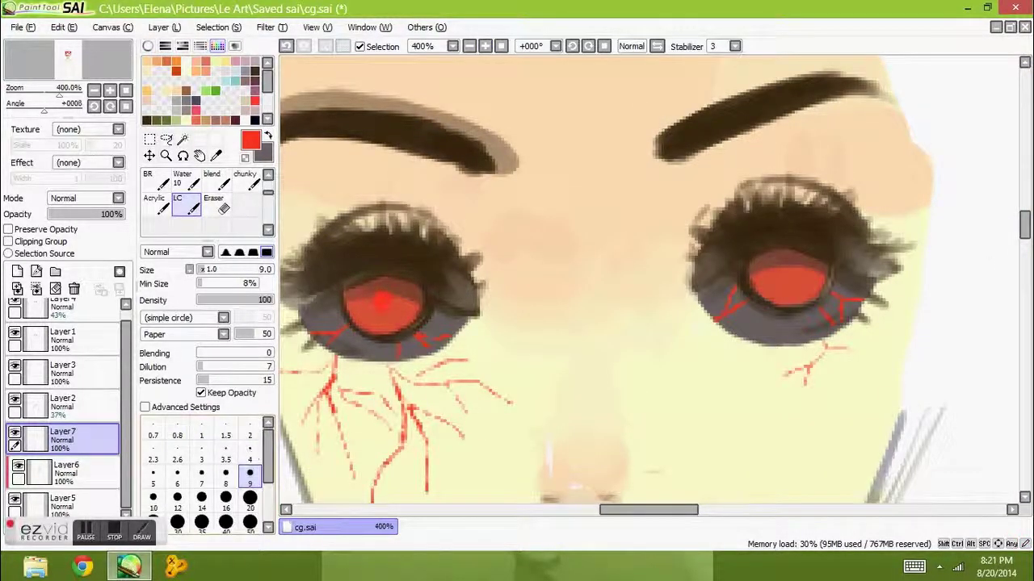
- Add a smaller darker red centre to each pupil with the LC brush at size 4
left_click(148, 47)
left_click(227, 102)
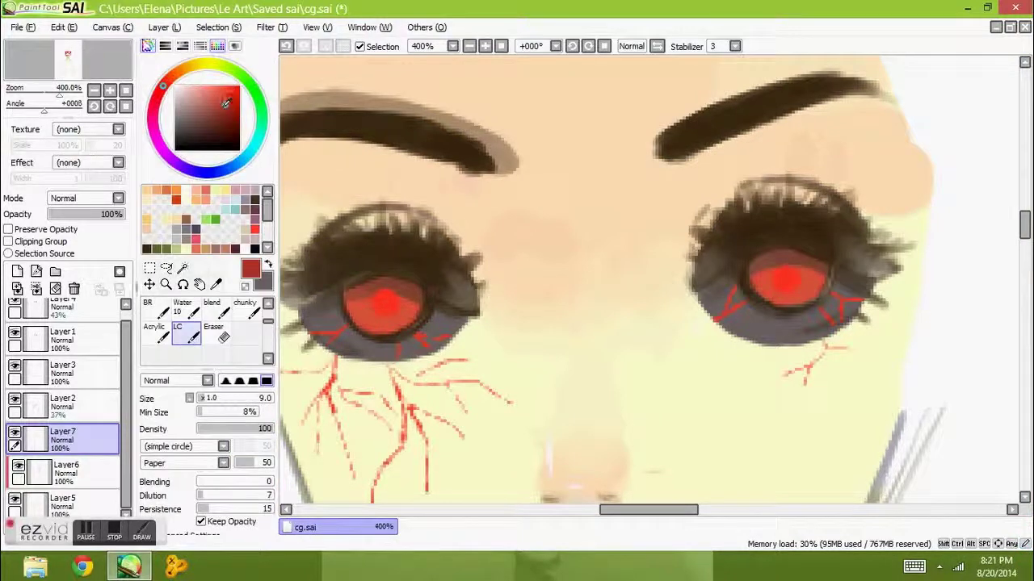
left_click(148, 46)
left_click(249, 459)
- Choose white as the paint colour, select Layer4 and set its opacity to 100%
scroll(206, 202, "up", 3)
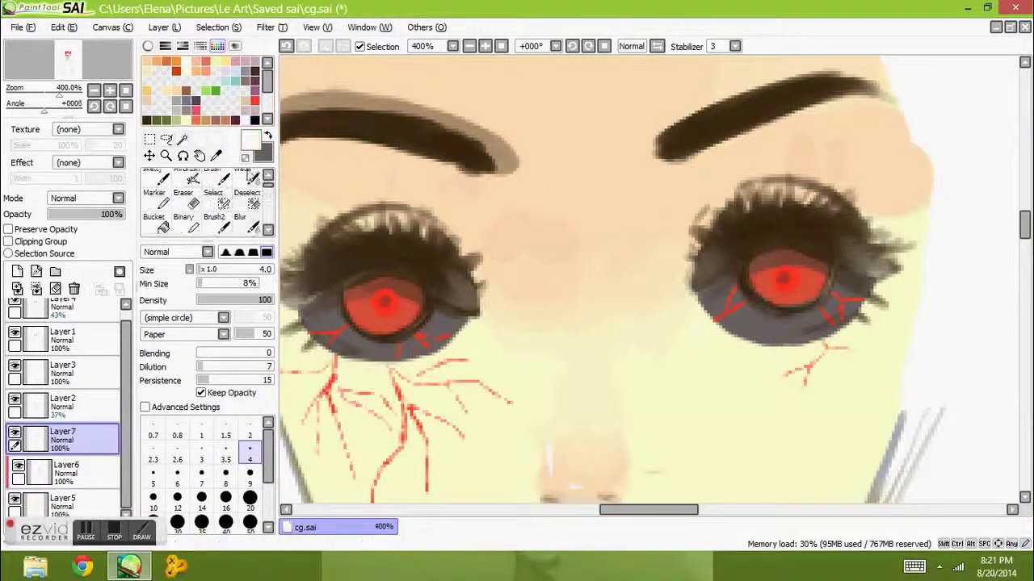
scroll(64, 363, "up", 1)
key("minus")
key("minus")
key("minus")
key("minus")
left_click(14, 314)
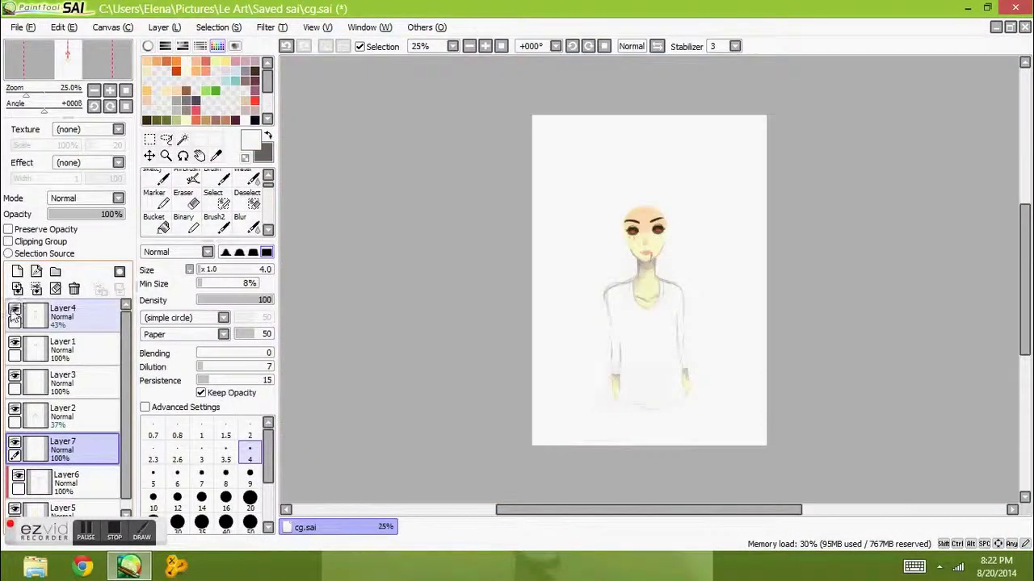
key("plus")
key("plus")
key("plus")
key("plus")
key("plus")
scroll(646, 282, "up", 3)
left_click(63, 315)
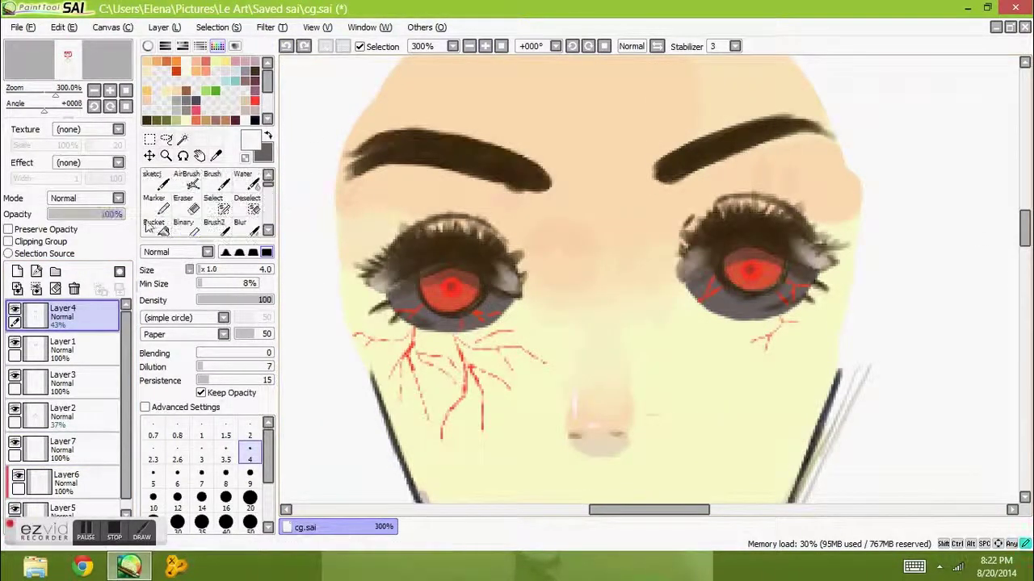
left_click(485, 46)
left_click(501, 46)
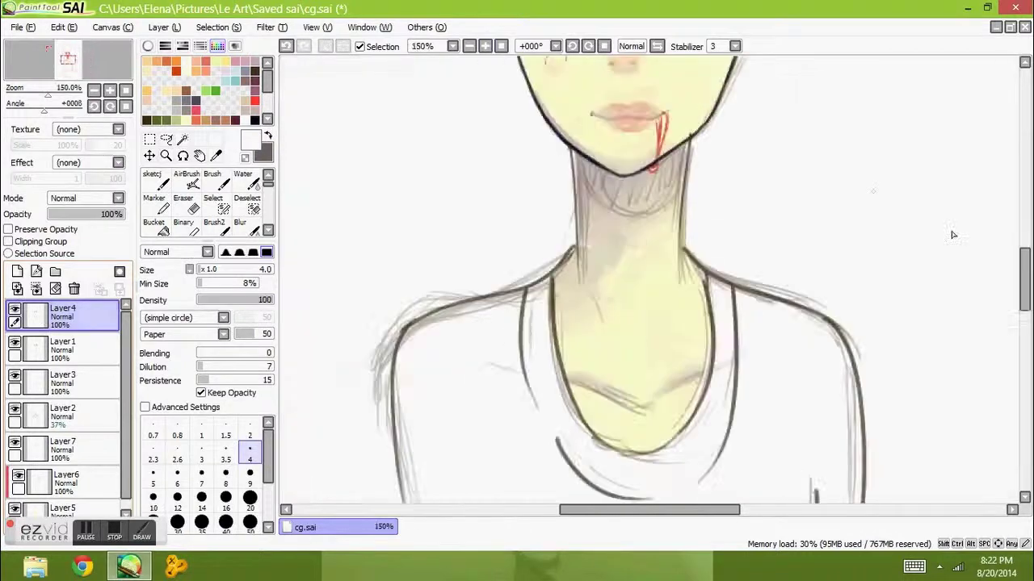
- Paint white highlight dots and streaks on both eyes on Layer4 with the LC brush at size 4
scroll(513, 291, "up", 3)
key("e")
mouse_move(514, 291)
left_mouse_down()
mouse_move(529, 300)
mouse_move(512, 273)
mouse_move(577, 278)
mouse_move(557, 284)
left_mouse_up()
key("b")
scroll(721, 279, "up", 2)
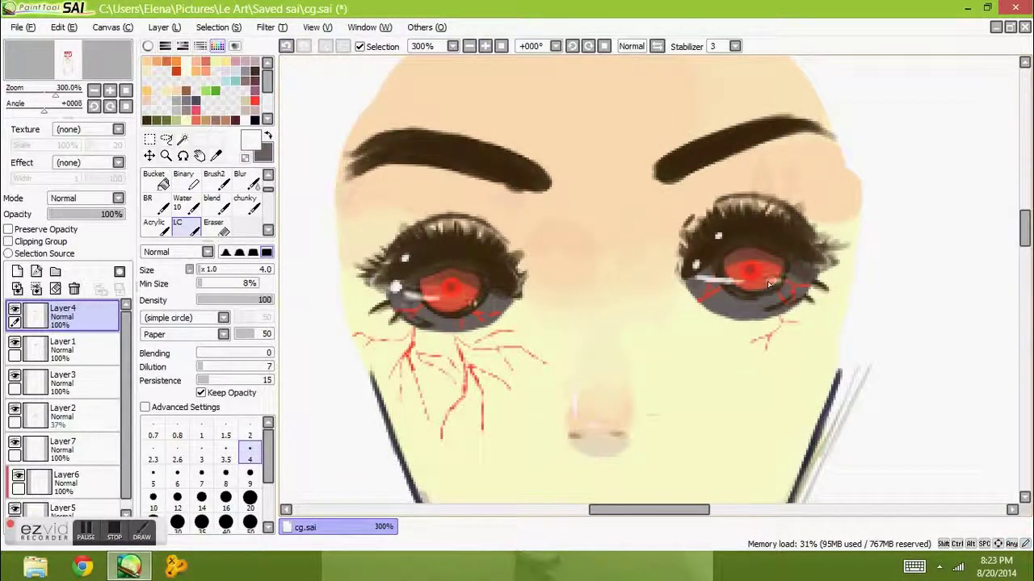
- Paint reddish-brown eyeshadow around both eyes on Layer6 with the BR brush at size 9
scroll(431, 293, "down", 5)
scroll(727, 266, "up", 1)
scroll(727, 267, "up", 1)
left_click_drag(1026, 260, 1026, 240)
scroll(65, 404, "down", 1)
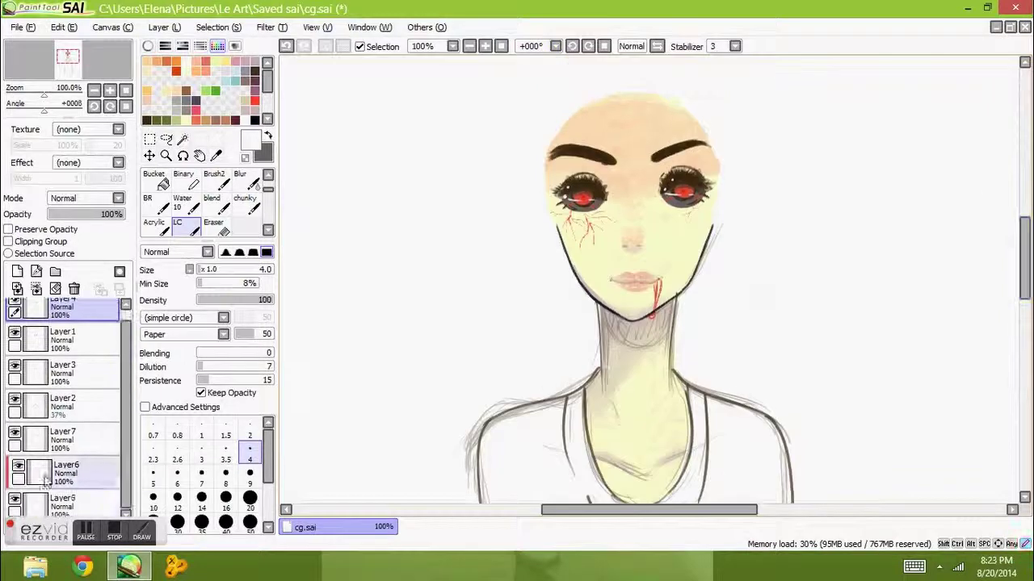
left_click(67, 474)
left_click(152, 202)
left_click(223, 115)
scroll(658, 184, "up", 2)
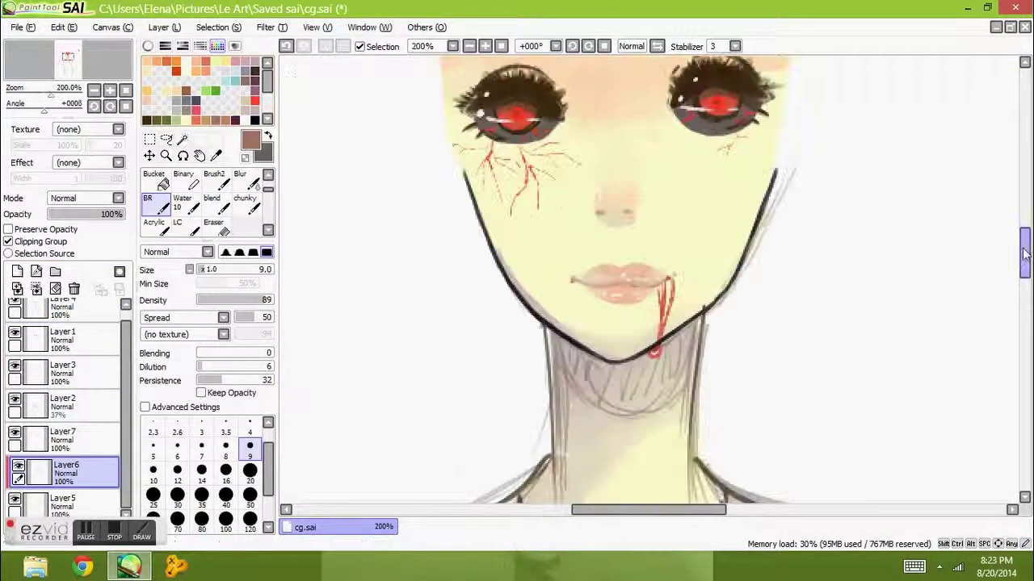
scroll(658, 184, "down", 1)
mouse_move(449, 212)
left_mouse_down()
mouse_move(553, 226)
mouse_move(578, 218)
left_mouse_up()
left_click_drag(667, 186, 767, 202)
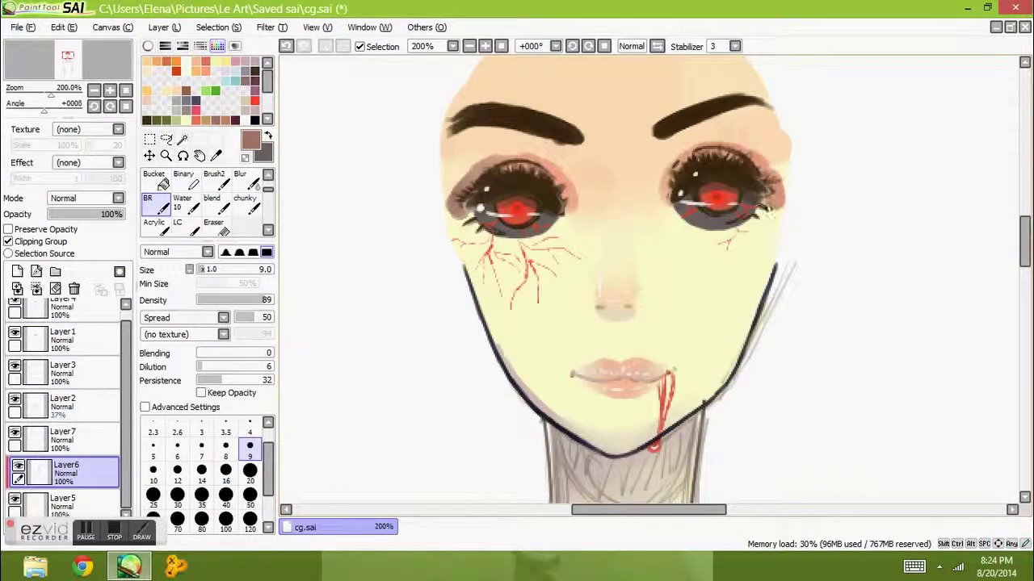
- Blend the eyeshadow around both eyes into the skin with the Water brush at size 20
scroll(265, 202, "up", 2)
left_click(242, 179)
left_click_drag(452, 202, 549, 161)
left_click_drag(469, 169, 575, 219)
left_click_drag(667, 202, 779, 170)
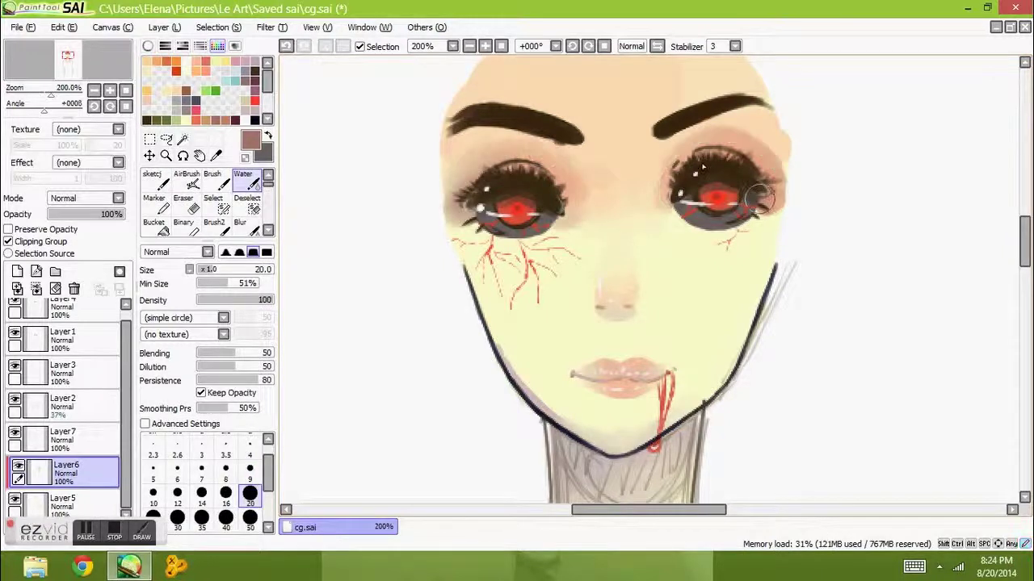
scroll(565, 243, "down", 2)
scroll(523, 251, "up", 1)
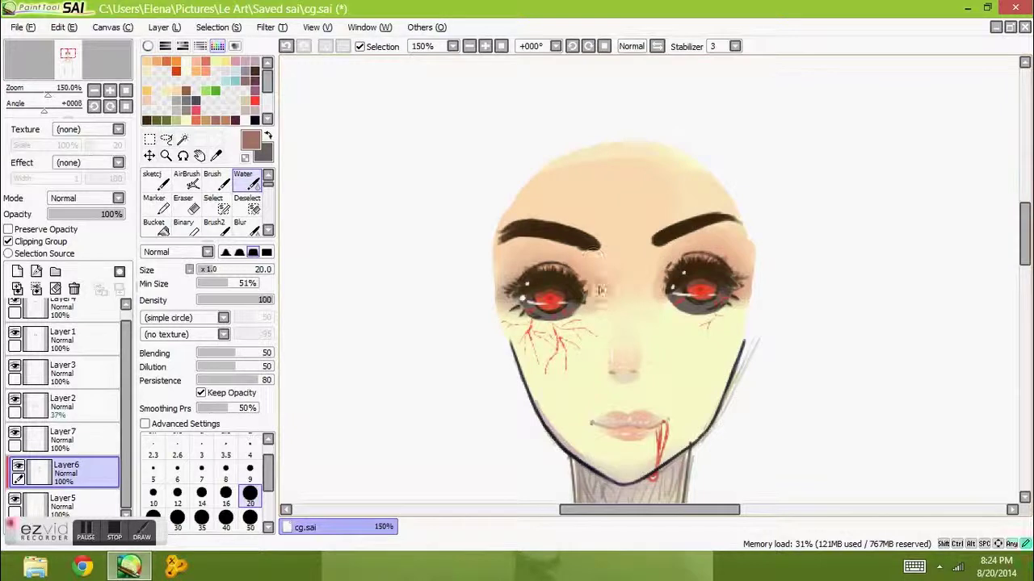
- Add more reddish-brown shadow at the inner eye corners with the BR brush and soften it with the Water brush
scroll(161, 222, "down", 1)
left_click(154, 227)
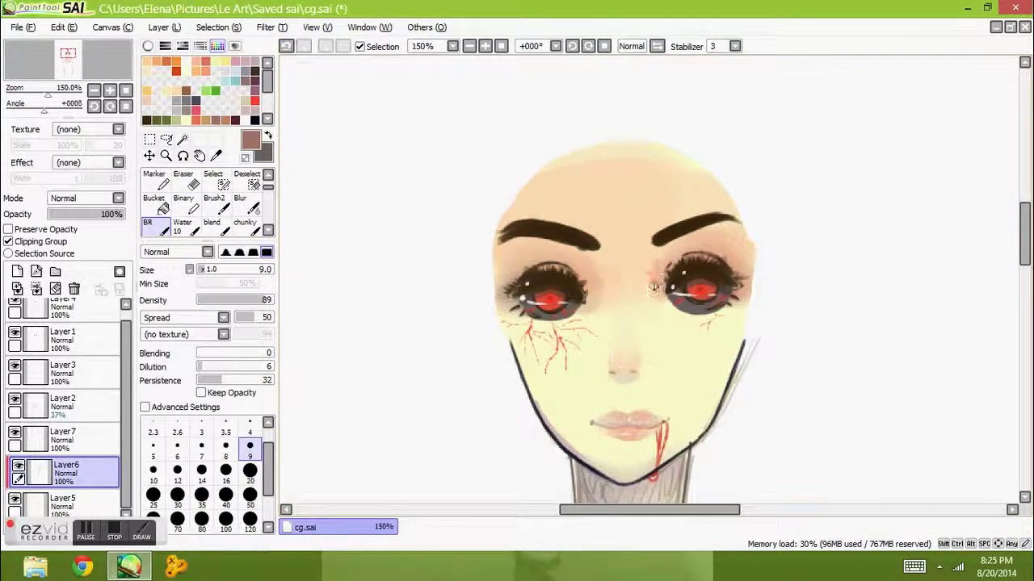
key("c")
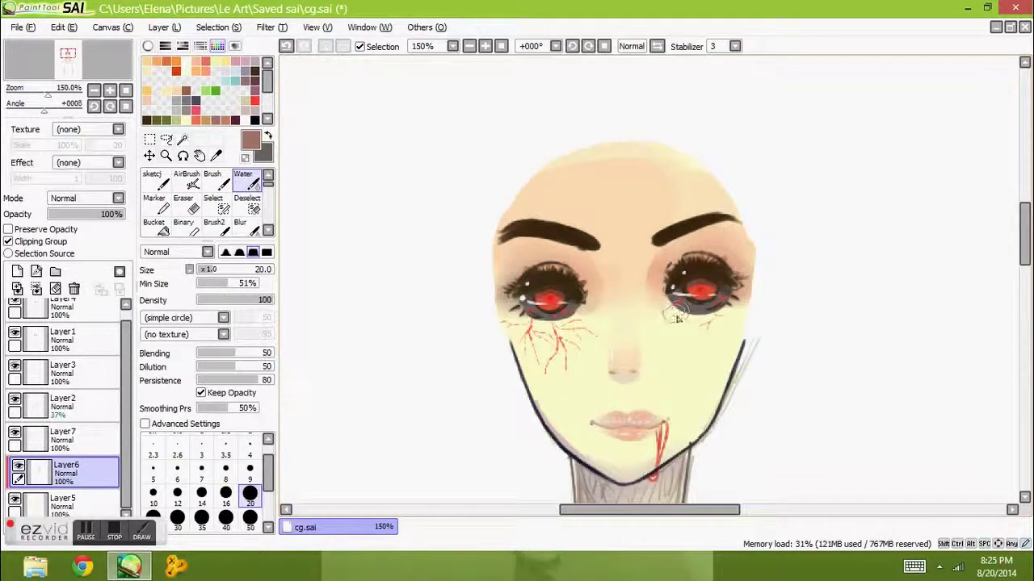
scroll(670, 247, "down", 4)
scroll(670, 246, "up", 3)
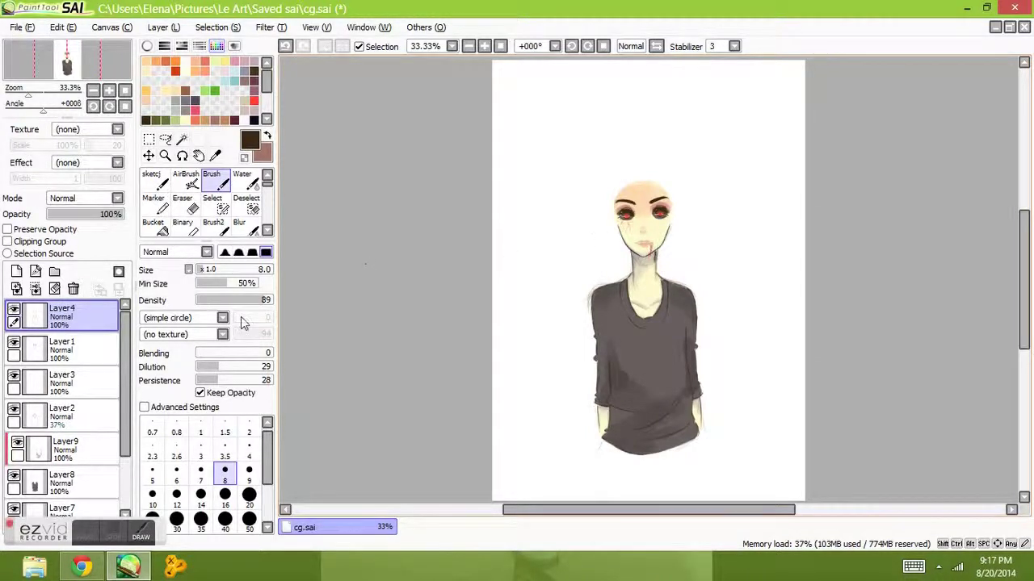
- Draw a white heartbeat line across the lower shirt and both sleeves on Layer4 with the LC brush at size 7
left_click(245, 157)
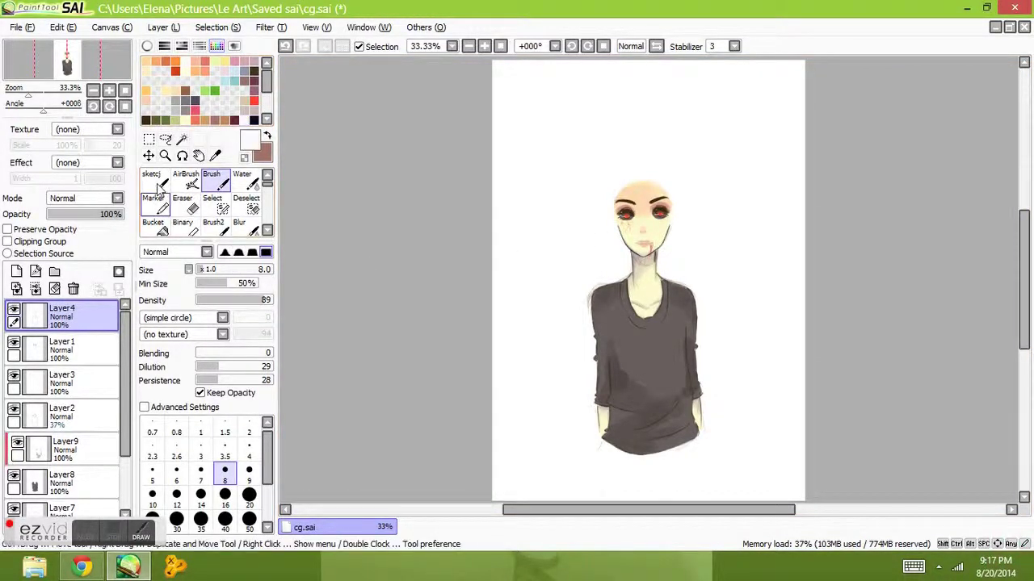
left_click(267, 230)
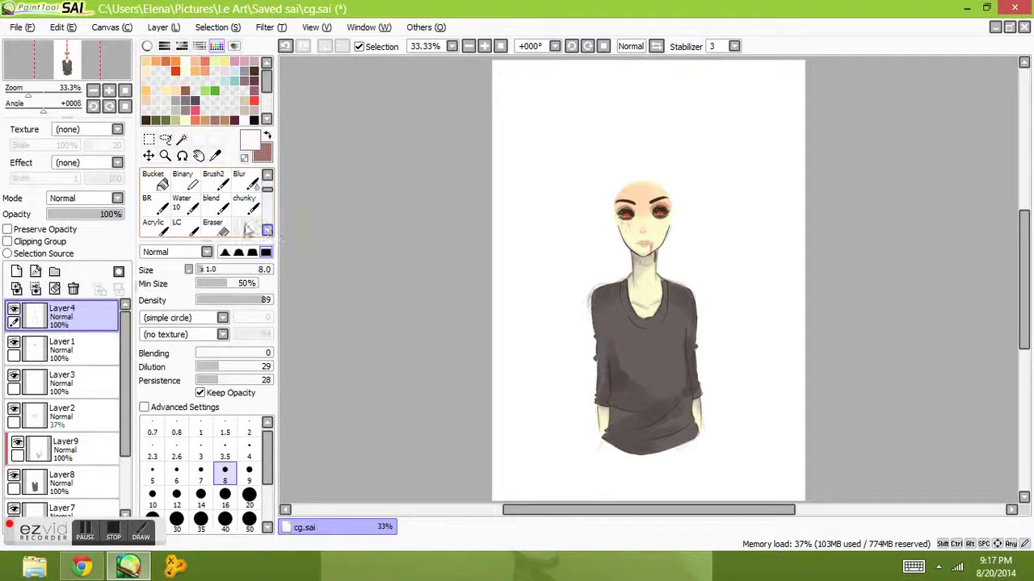
left_click(184, 227)
left_click(484, 47)
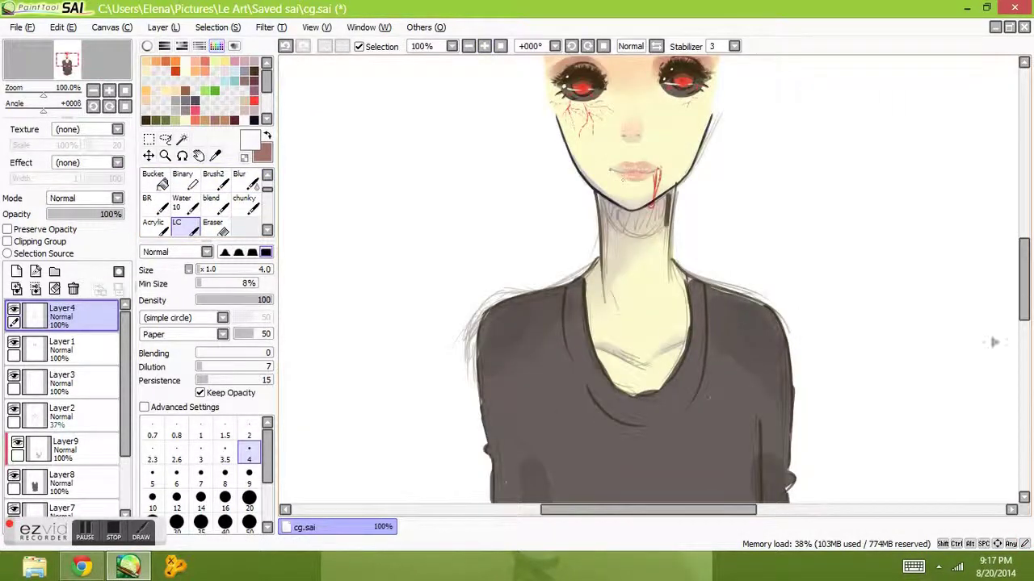
left_click_drag(1027, 306, 1026, 354)
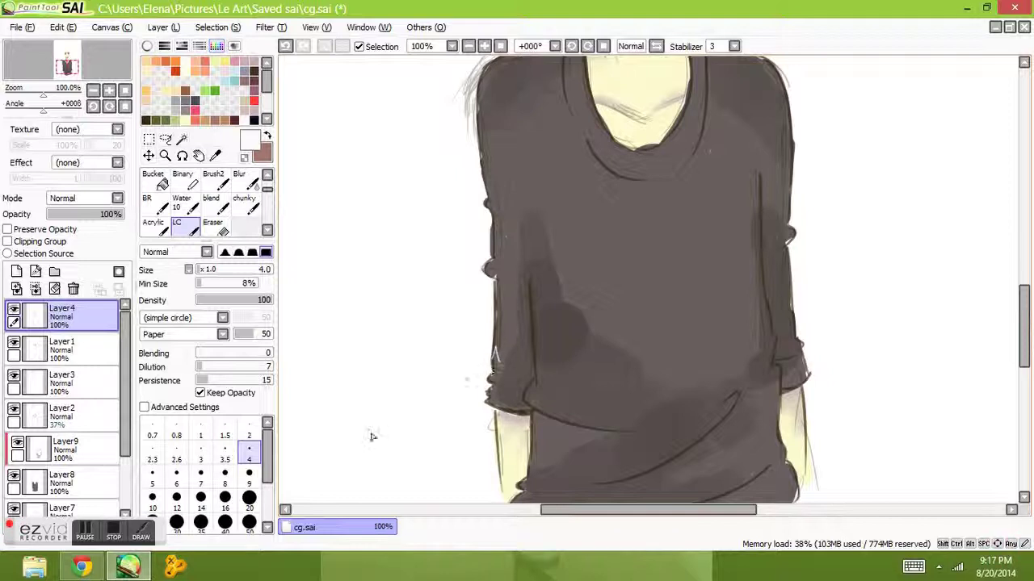
left_click(200, 475)
left_click(286, 46)
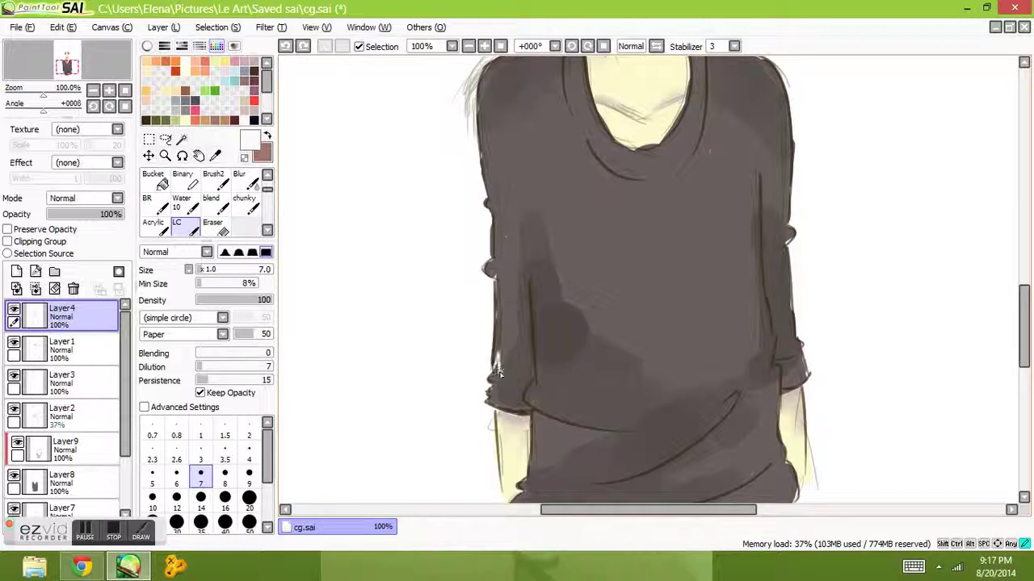
left_click_drag(518, 370, 498, 371)
left_click(286, 46)
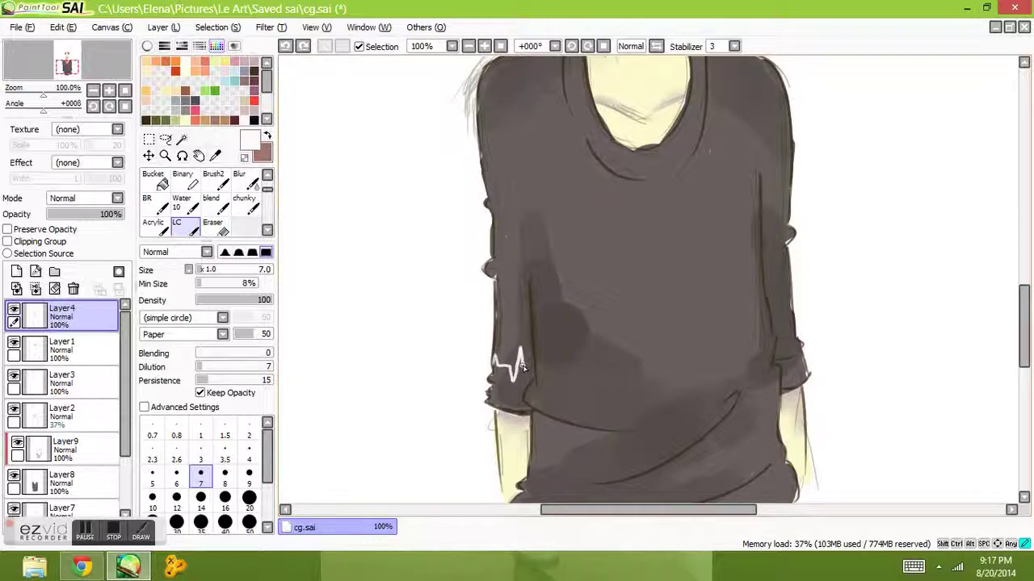
left_click_drag(533, 371, 548, 370)
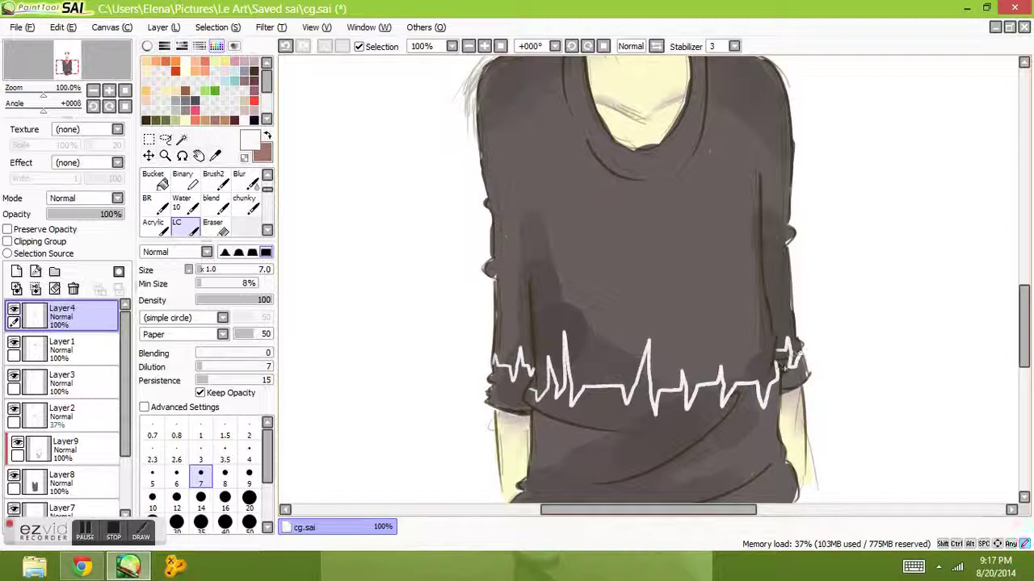
scroll(987, 291, "up", 3)
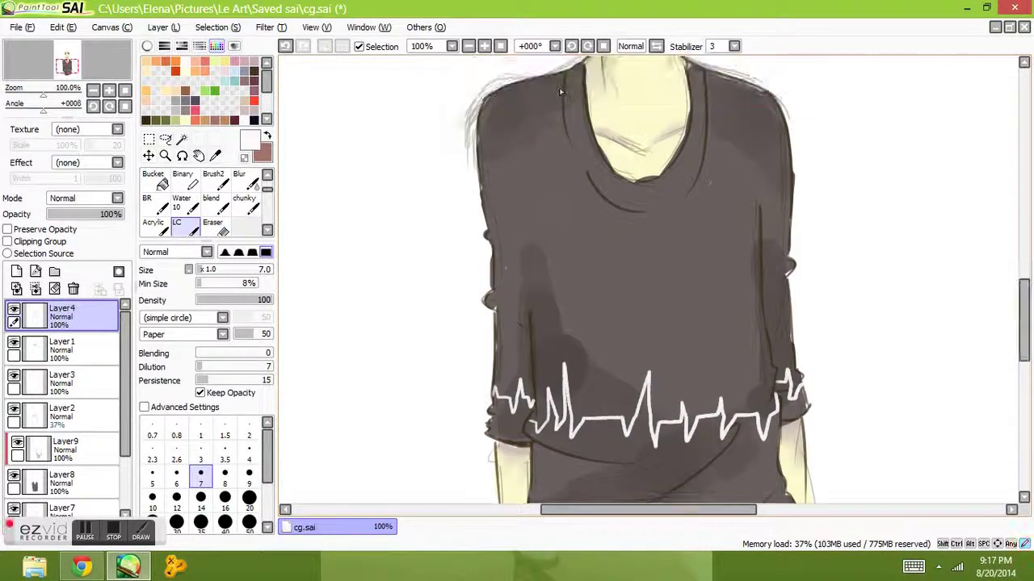
left_click(499, 46)
left_click(484, 46)
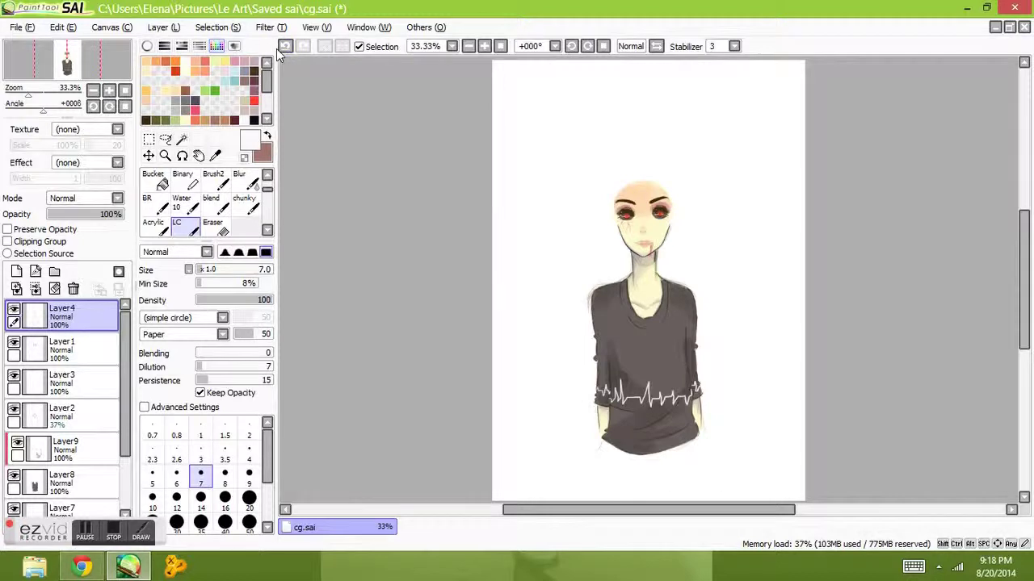
- Show the colour wheel and choose a dark brownish grey as the paint colour
left_click(254, 120)
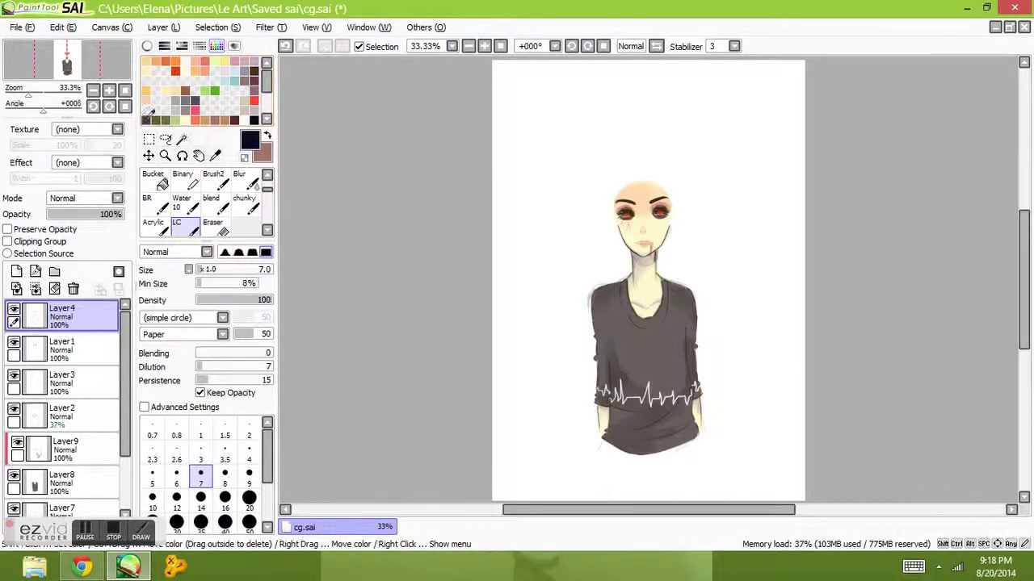
left_click(146, 46)
left_click(182, 131)
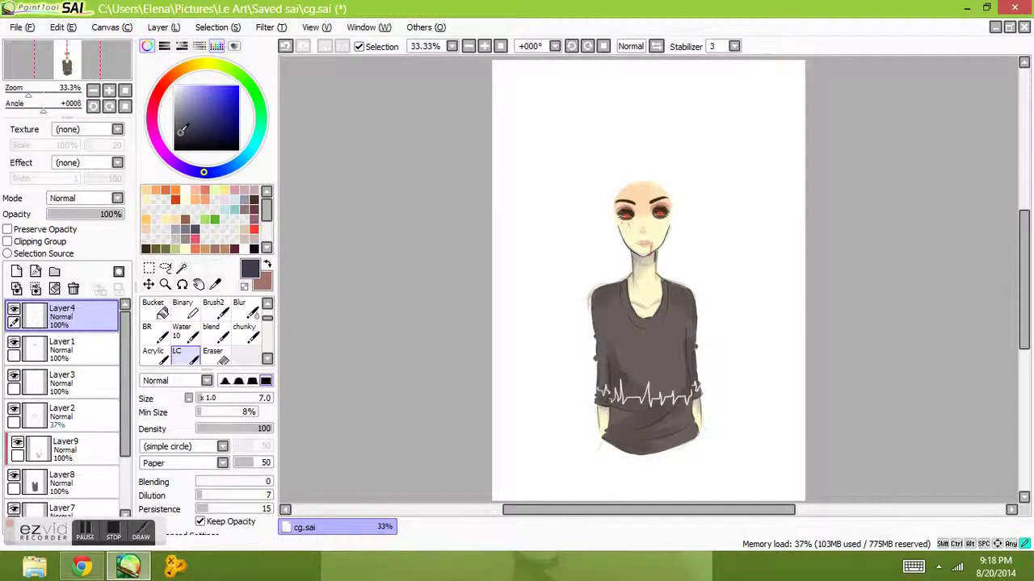
left_click(167, 248)
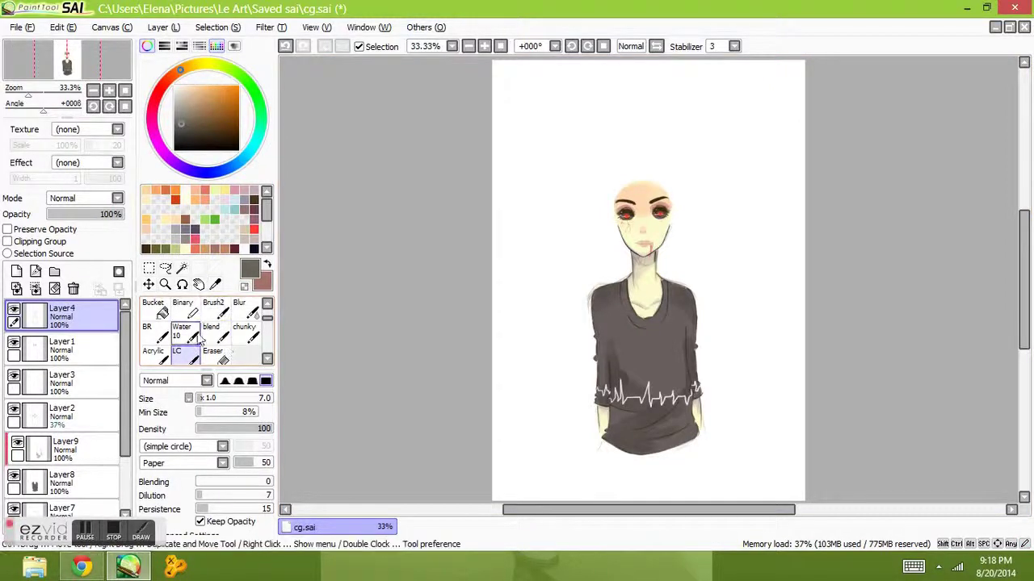
left_click(85, 537)
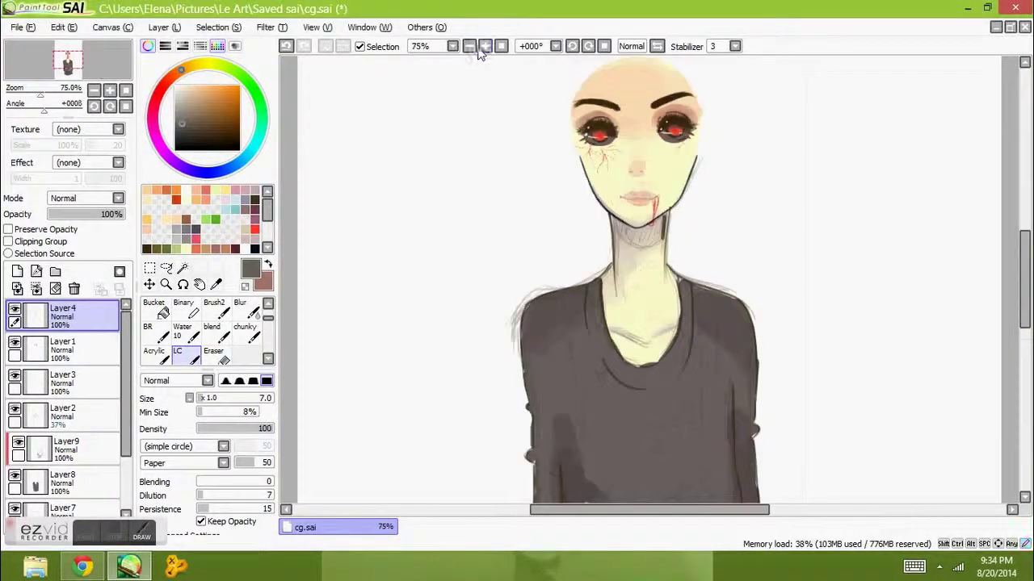
- Add a new layer above Layer4 and paint a grey fringe down the middle of the forehead with the LC brush at size 14
scroll(1016, 331, "up", 2)
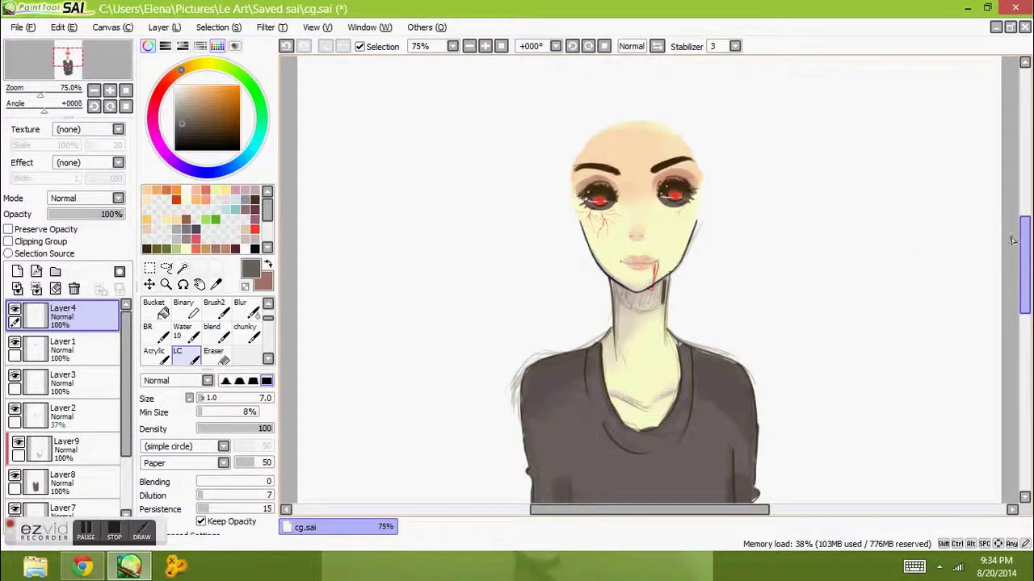
key("ctrl+shift+n")
key("ctrl+z")
left_click(147, 46)
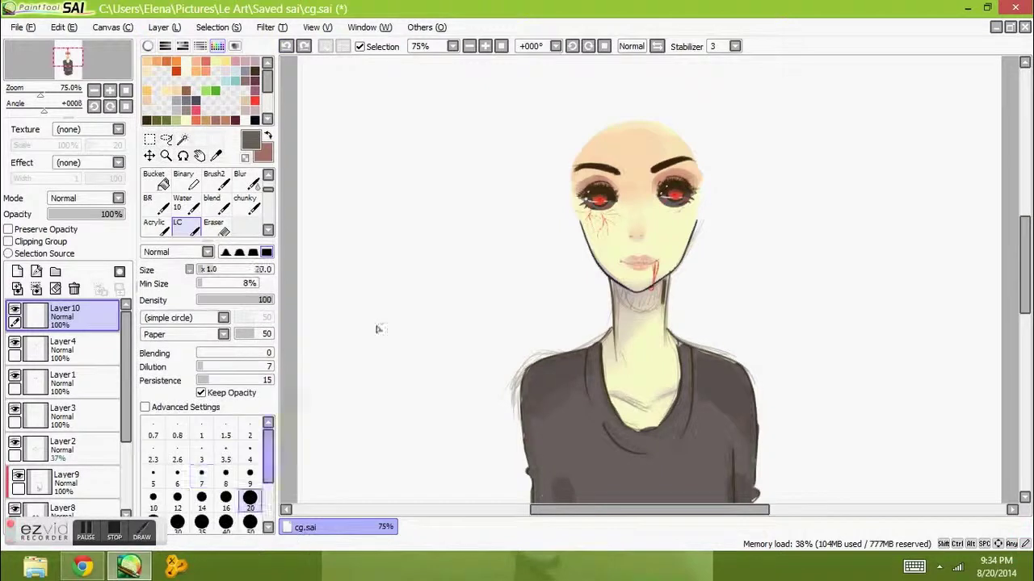
left_click(202, 497)
left_click_drag(626, 113, 643, 166)
mouse_move(613, 121)
left_mouse_down()
mouse_move(621, 181)
mouse_move(630, 179)
left_mouse_up()
mouse_move(646, 118)
left_mouse_down()
mouse_move(643, 181)
mouse_move(641, 152)
left_mouse_up()
left_click_drag(653, 137, 654, 124)
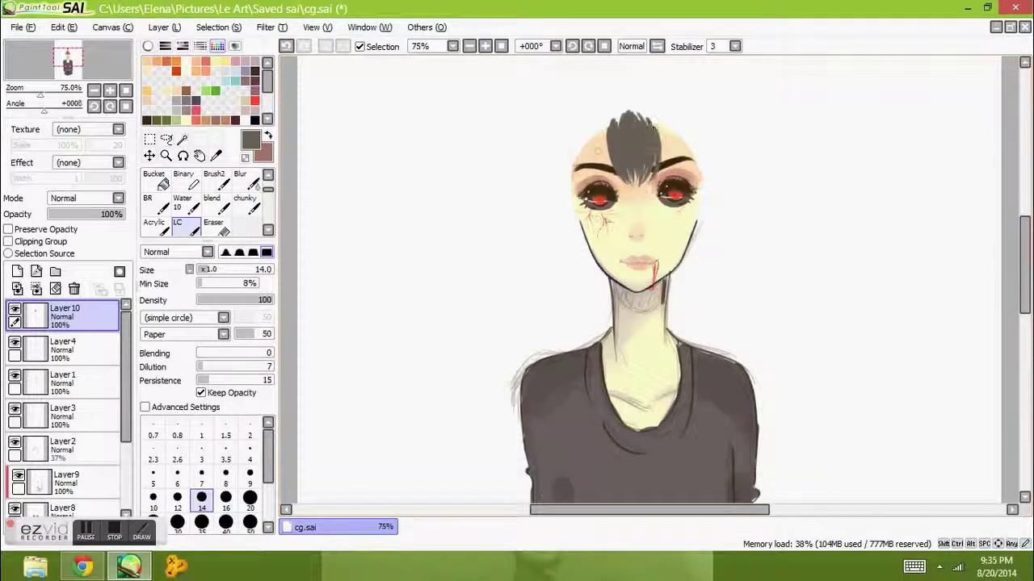
- Extend the grey fringe with hair strands along both sides of the forehead, undoing the last stroke
mouse_move(595, 143)
left_mouse_down()
mouse_move(599, 176)
mouse_move(586, 181)
mouse_move(575, 216)
mouse_move(575, 171)
mouse_move(590, 243)
left_mouse_up()
mouse_move(654, 122)
left_mouse_down()
mouse_move(663, 190)
mouse_move(678, 177)
mouse_move(626, 155)
left_mouse_up()
left_click(626, 137, "alt")
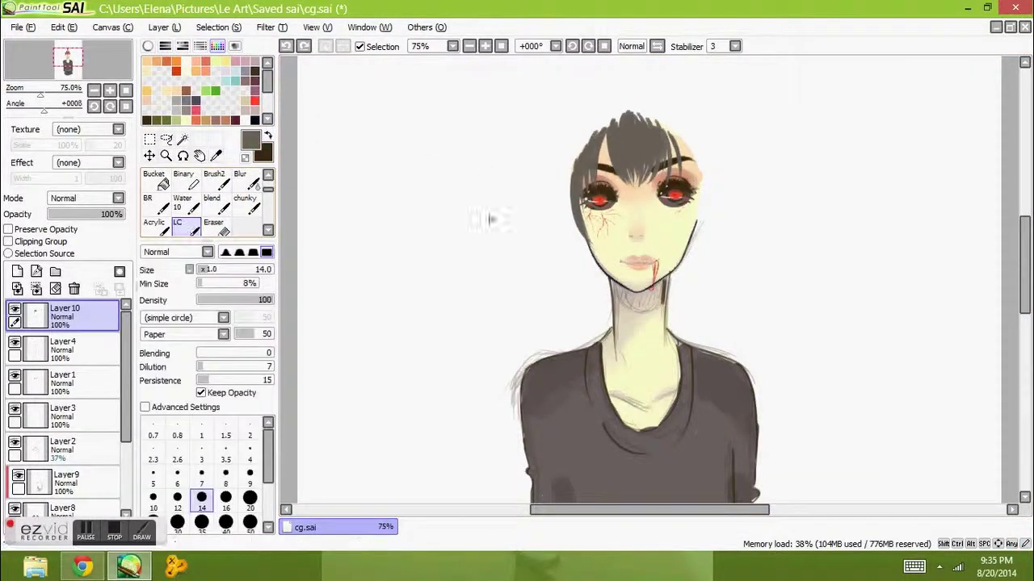
left_click(286, 46)
- Paint grey hair locks down both sides of the face to jaw length with the LC brush at size 14
mouse_move(691, 150)
left_mouse_down()
mouse_move(688, 197)
mouse_move(704, 231)
left_mouse_up()
left_click_drag(695, 181, 698, 231)
left_click_drag(589, 199, 583, 240)
left_click_drag(573, 157, 565, 240)
left_click_drag(579, 159, 570, 249)
left_click_drag(578, 203, 566, 275)
mouse_move(575, 169)
left_mouse_down()
mouse_move(562, 279)
mouse_move(572, 261)
left_mouse_up()
left_click_drag(699, 179, 715, 252)
left_click_drag(701, 170, 693, 249)
left_click_drag(699, 197, 706, 280)
left_click_drag(702, 229, 687, 301)
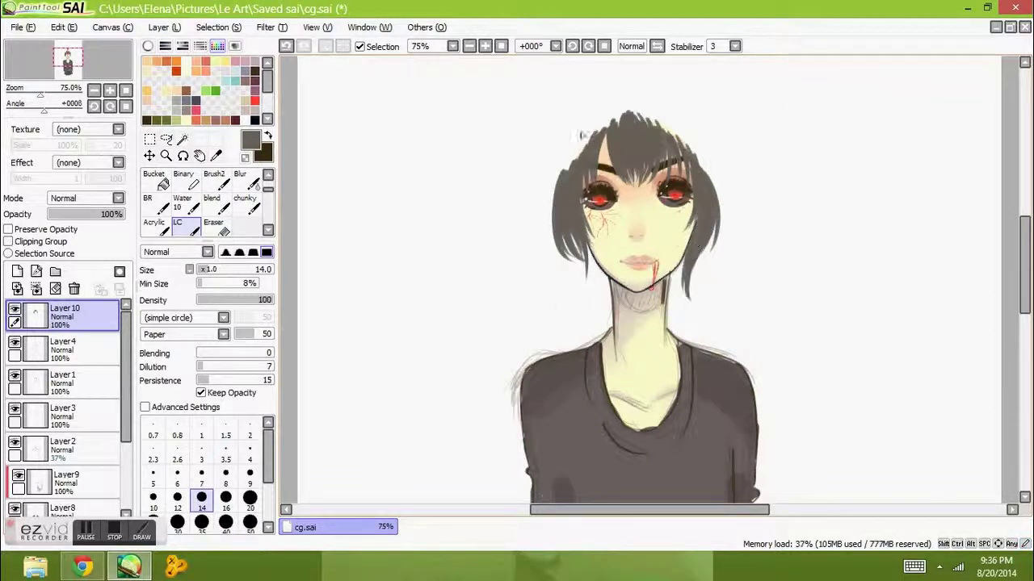
- Fill in the crown and outer sides of the hair with grey strokes to form a rounded silhouette
left_click_drag(601, 126, 558, 201)
mouse_move(638, 100)
left_mouse_down()
mouse_move(596, 128)
mouse_move(610, 134)
mouse_move(557, 191)
left_mouse_up()
mouse_move(662, 97)
left_mouse_down()
mouse_move(638, 123)
mouse_move(683, 153)
mouse_move(692, 147)
mouse_move(702, 173)
left_mouse_up()
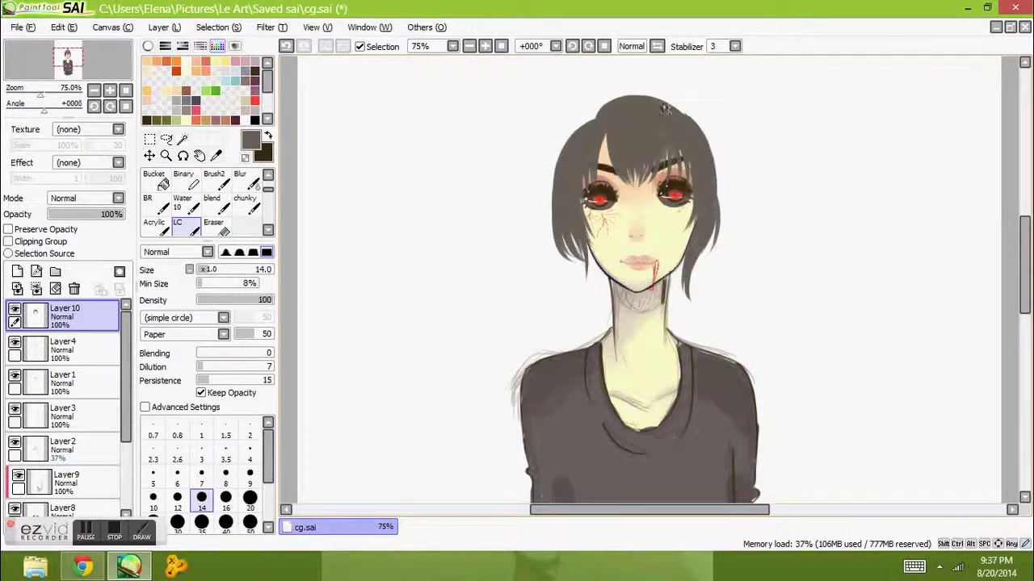
left_click_drag(688, 120, 722, 216)
left_click_drag(704, 137, 730, 218)
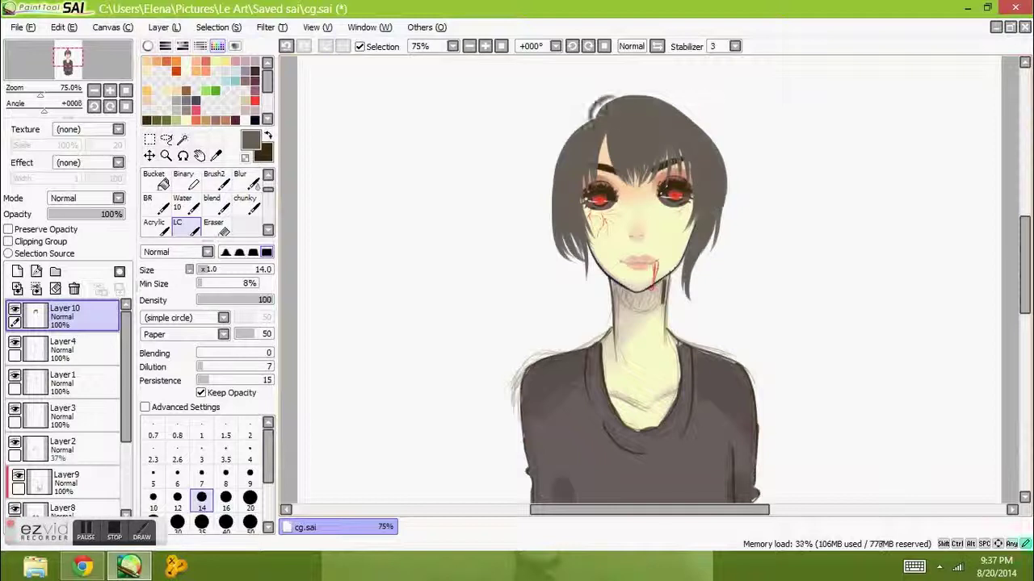
left_click_drag(584, 121, 565, 212)
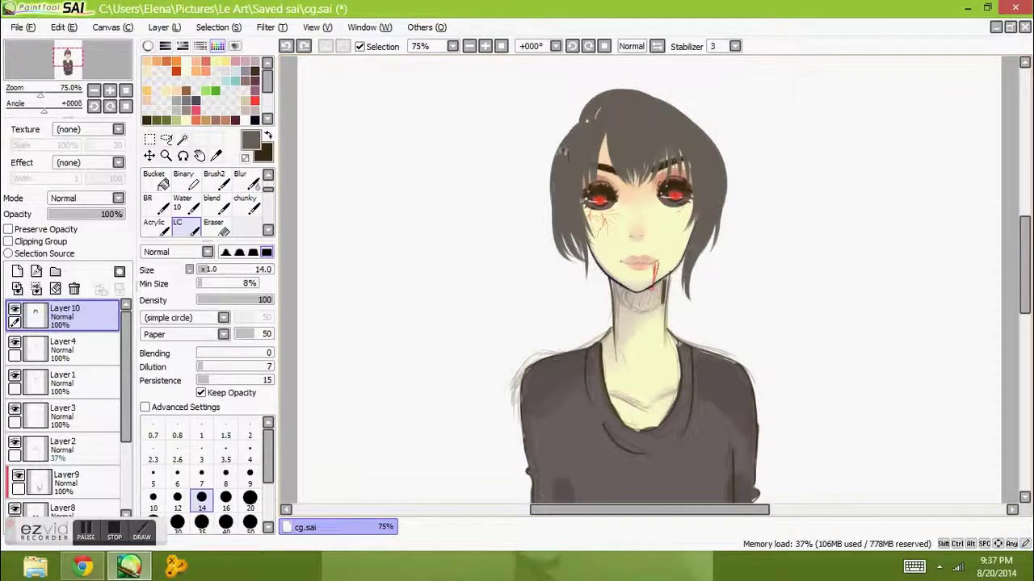
- Lengthen the hair ends beside the neck and widen the outer hair contour with grey strokes
mouse_move(590, 281)
left_mouse_down()
mouse_move(563, 228)
mouse_move(575, 241)
left_mouse_up()
left_click_drag(604, 300, 579, 260)
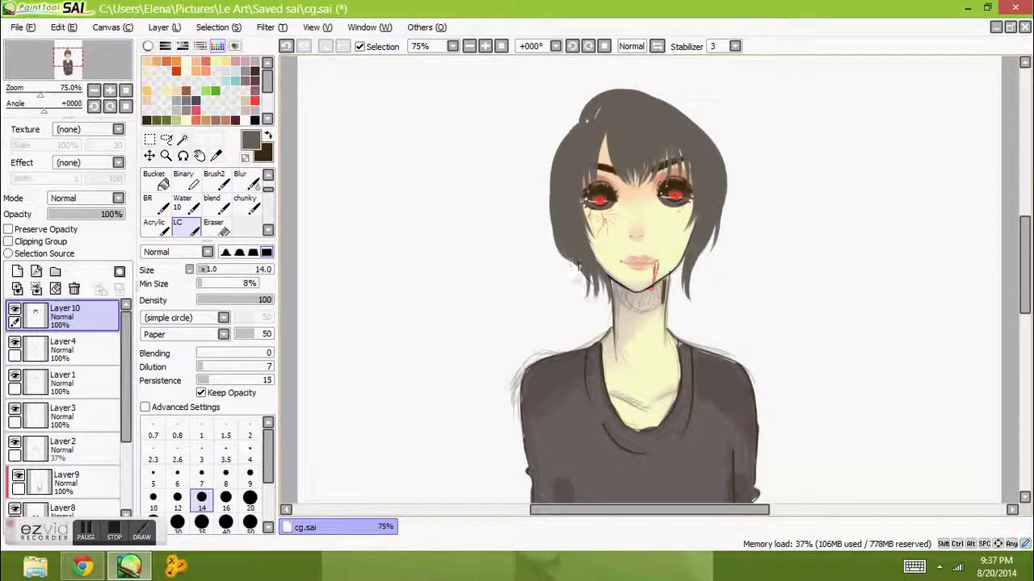
left_click_drag(576, 121, 558, 210)
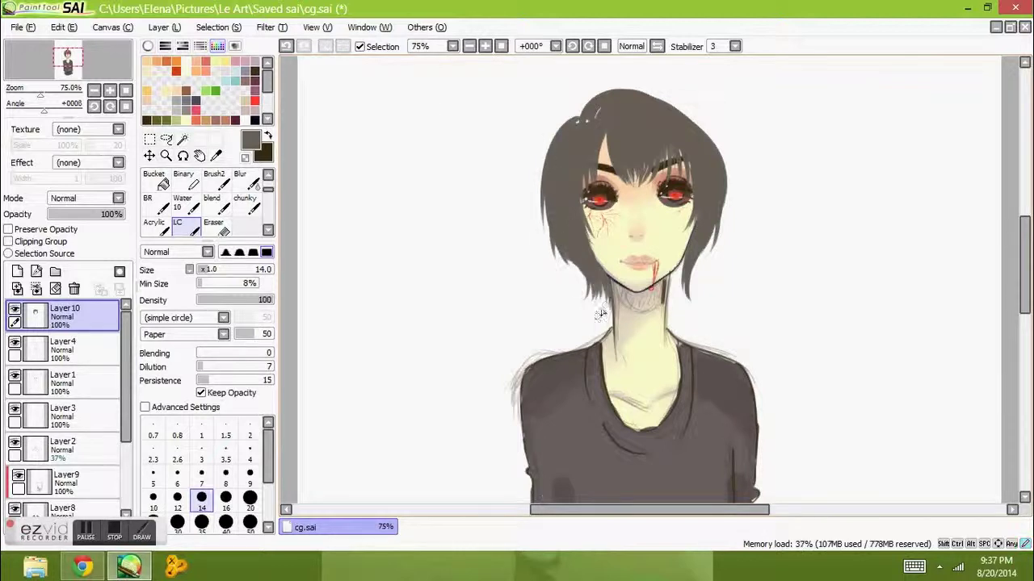
left_click_drag(677, 113, 634, 93)
left_click_drag(703, 137, 727, 202)
left_click(288, 51)
left_click_drag(683, 260, 670, 305)
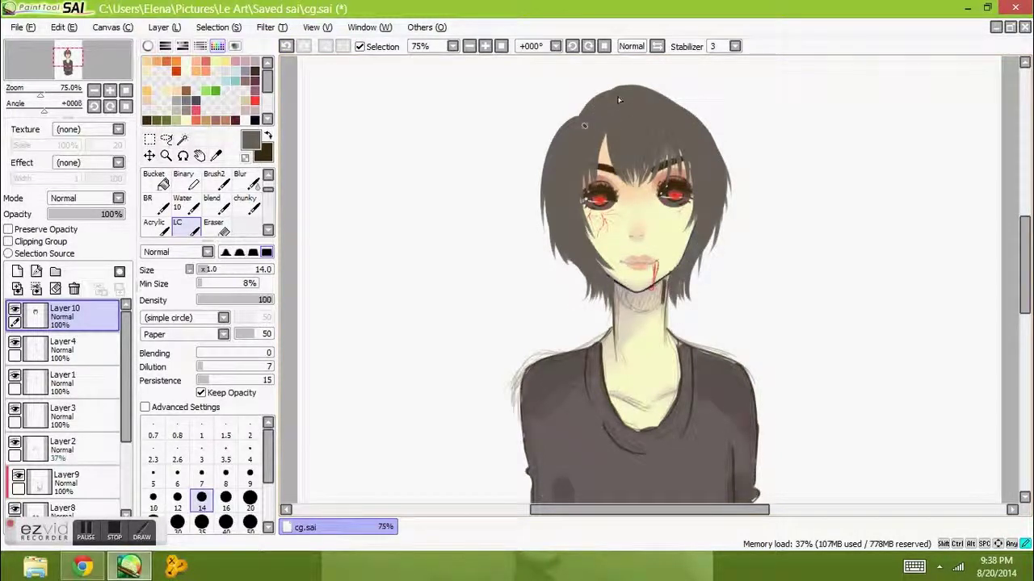
- Recolour the grey hair dark brown with the Bucket tool
left_click(469, 46)
left_click(485, 46)
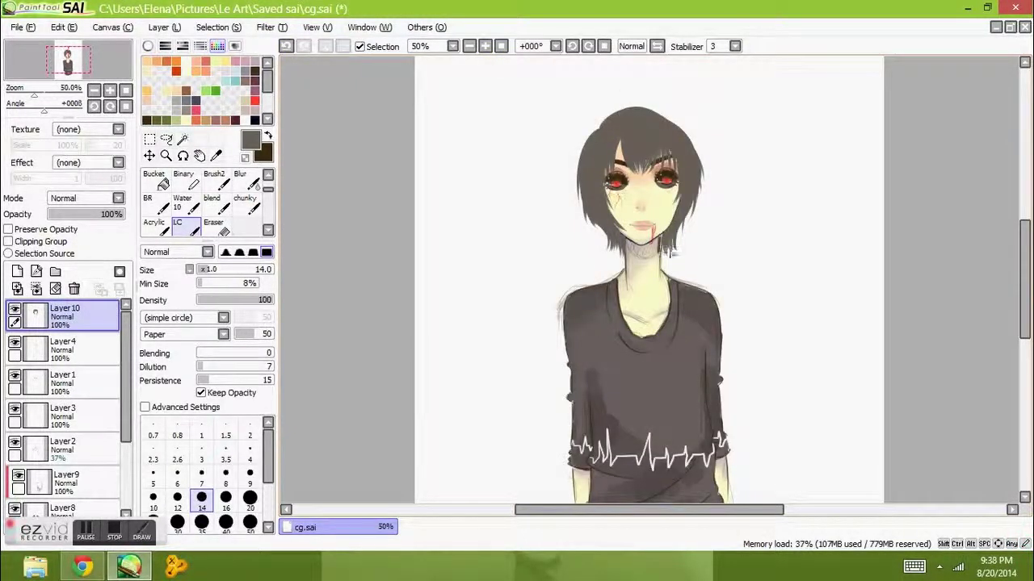
scroll(611, 266, "down", 2)
scroll(611, 266, "up", 2)
left_click(158, 119)
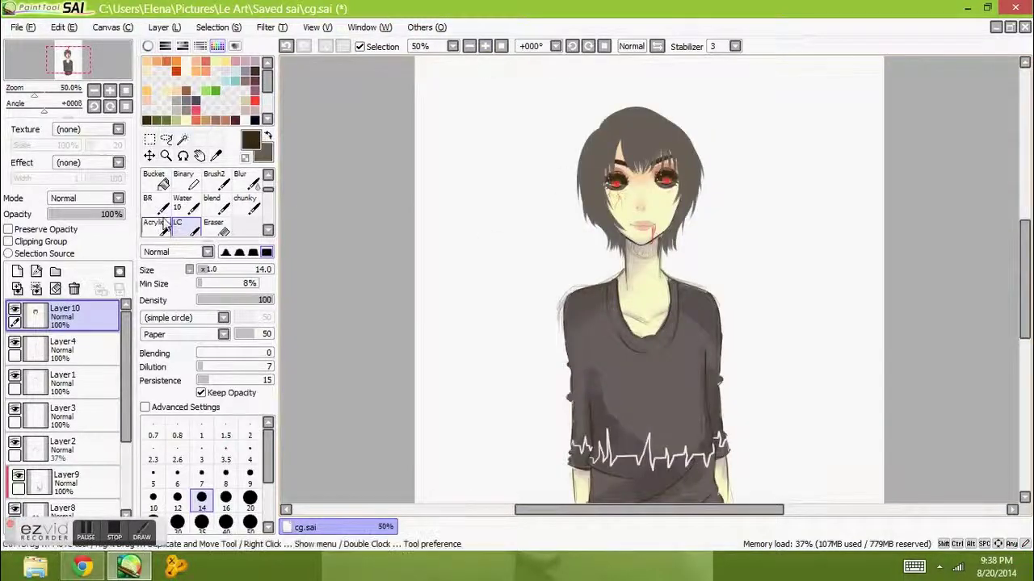
left_click(153, 179)
left_click(590, 114)
- Add dark brown wisps to the hair ends on both sides of the neck with the LC brush at size 14
scroll(589, 112, "up", 1)
key("b")
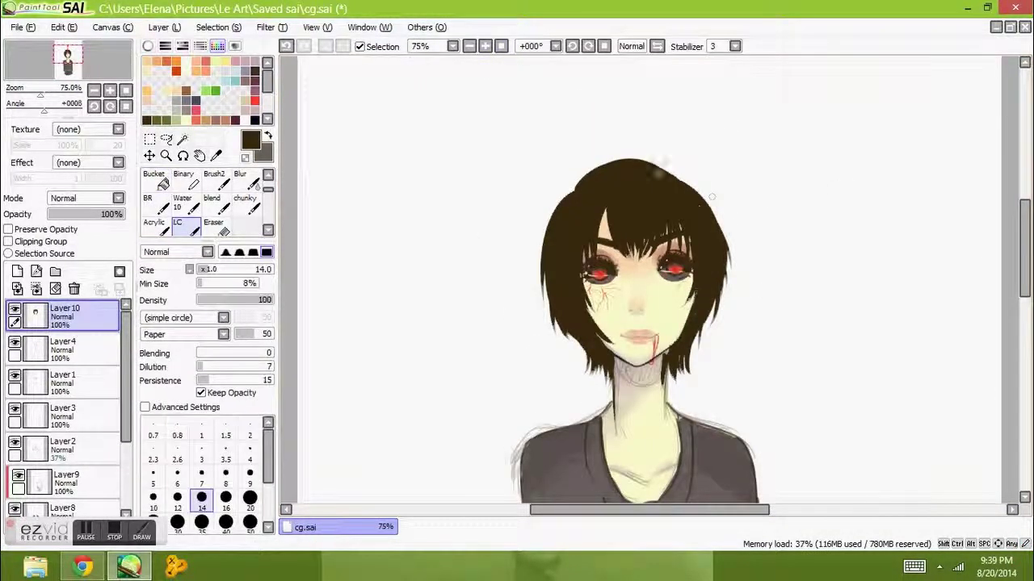
left_click_drag(699, 330, 693, 376)
mouse_move(596, 362)
left_mouse_down()
mouse_move(588, 404)
mouse_move(614, 400)
left_mouse_up()
mouse_move(565, 335)
left_mouse_down()
mouse_move(594, 410)
mouse_move(575, 363)
left_mouse_up()
left_click_drag(703, 327, 701, 360)
- Paint red and orange streaks into the lower side locks with the chunky brush at size 16
left_click(267, 136)
left_click(245, 202)
left_click(254, 100)
mouse_move(557, 289)
left_mouse_down()
mouse_move(570, 330)
mouse_move(686, 323)
mouse_move(711, 339)
left_mouse_up()
left_click(227, 96)
mouse_move(555, 274)
left_mouse_down()
mouse_move(565, 335)
mouse_move(590, 316)
left_mouse_up()
left_click_drag(686, 287, 715, 307)
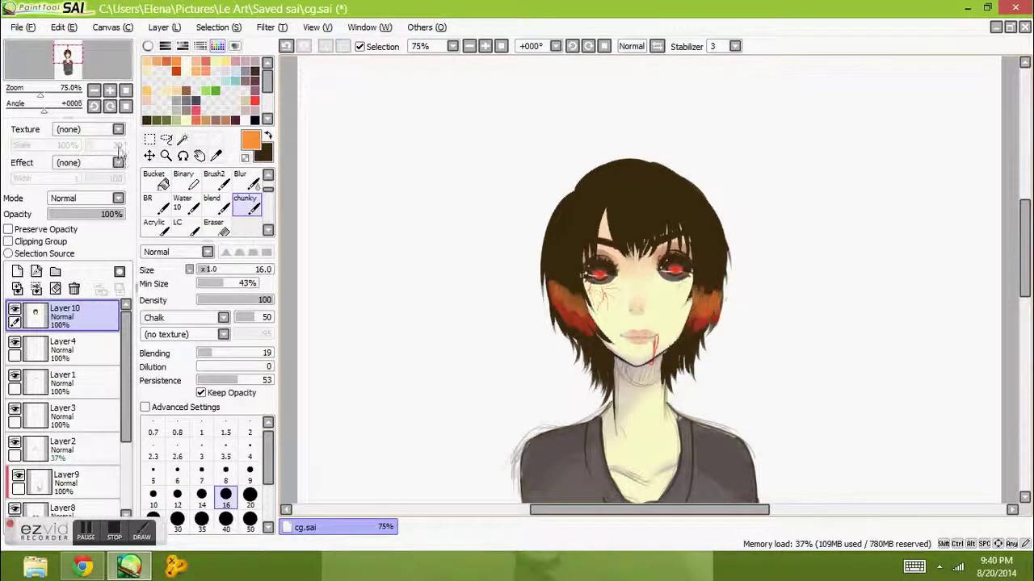
- Paint fine white highlights across the fringe and draw a dark brown pendant necklace over the shirt with the LC brush at size 6
left_click(177, 226)
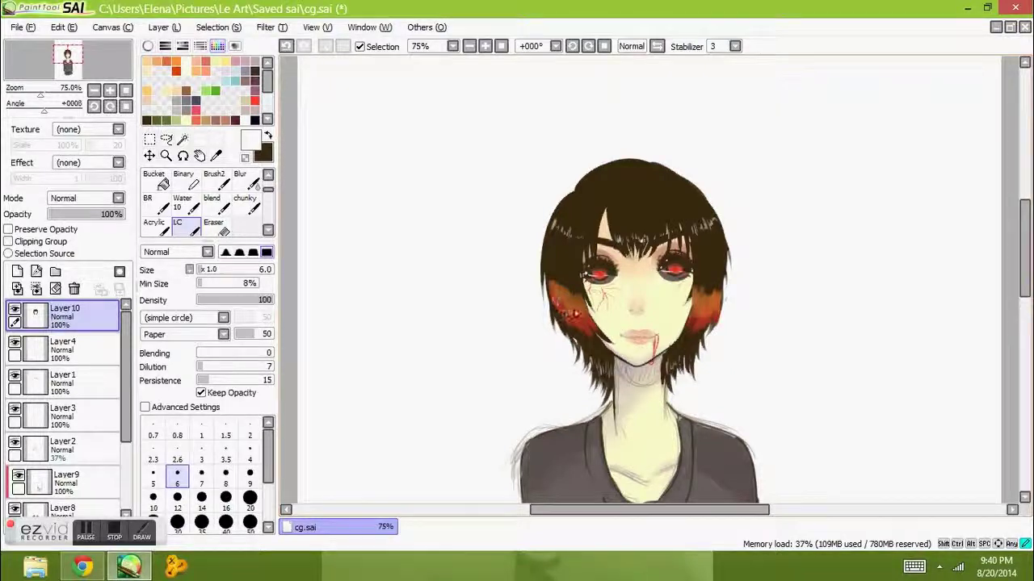
scroll(711, 224, "down", 3)
key("x")
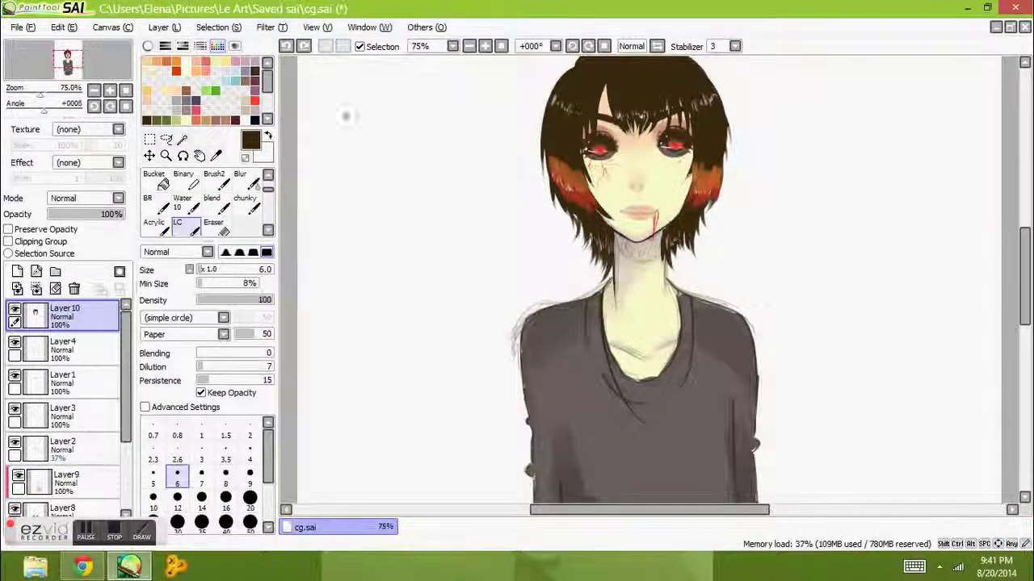
- Choose red as the paint colour and hide Layer2, the 37% opacity sketch layer
key("minus")
key("x")
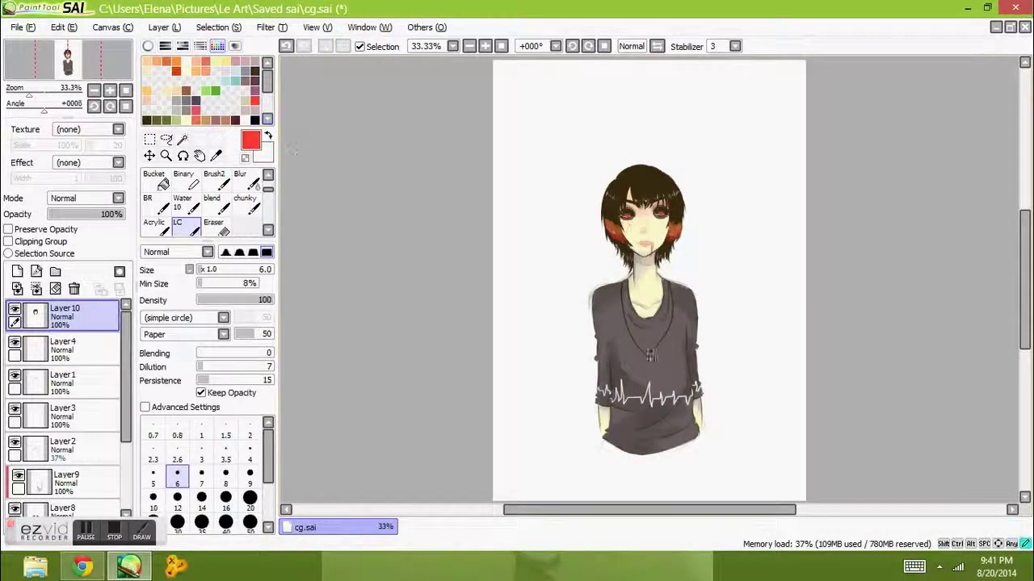
left_click(14, 440)
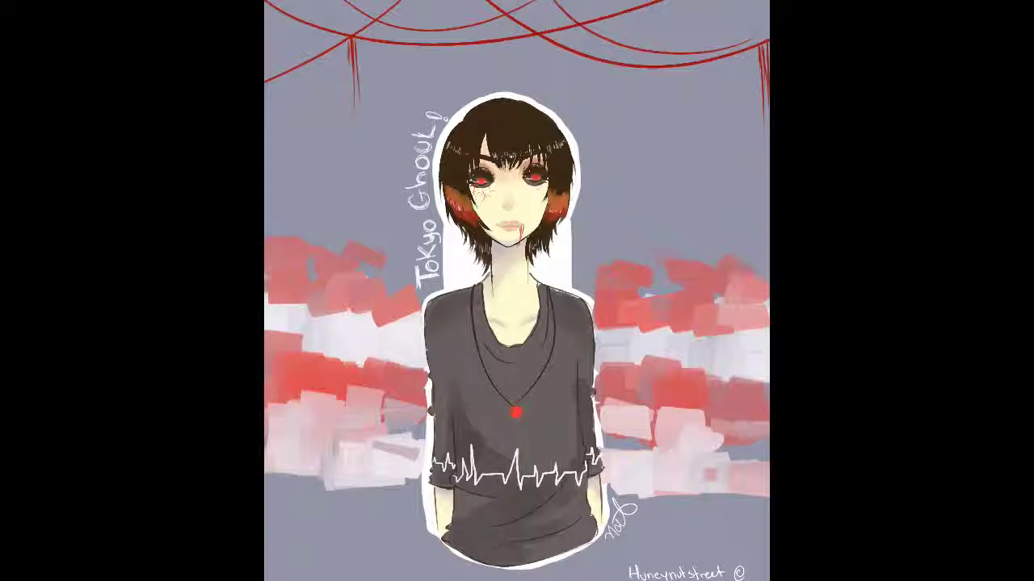